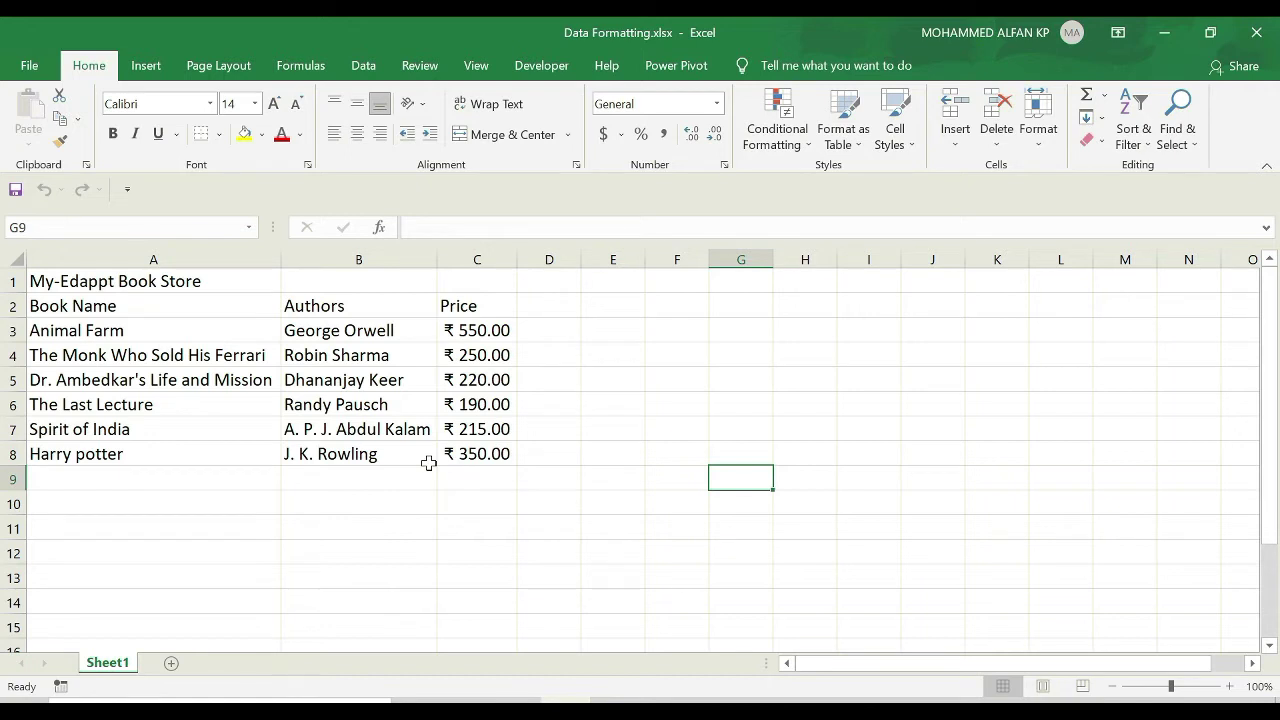
Bold the Book Name, Authors and Price headers in row 2 one cell at a time.
left_click(62, 305)
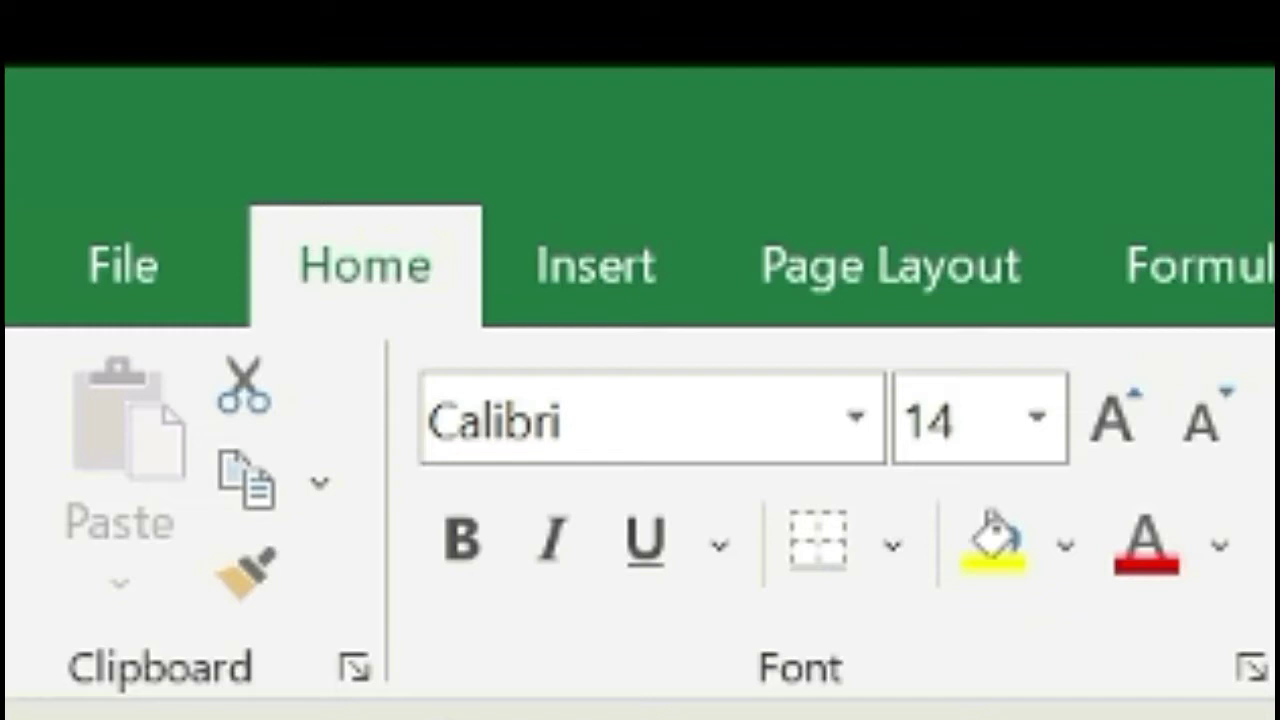
left_click(493, 555)
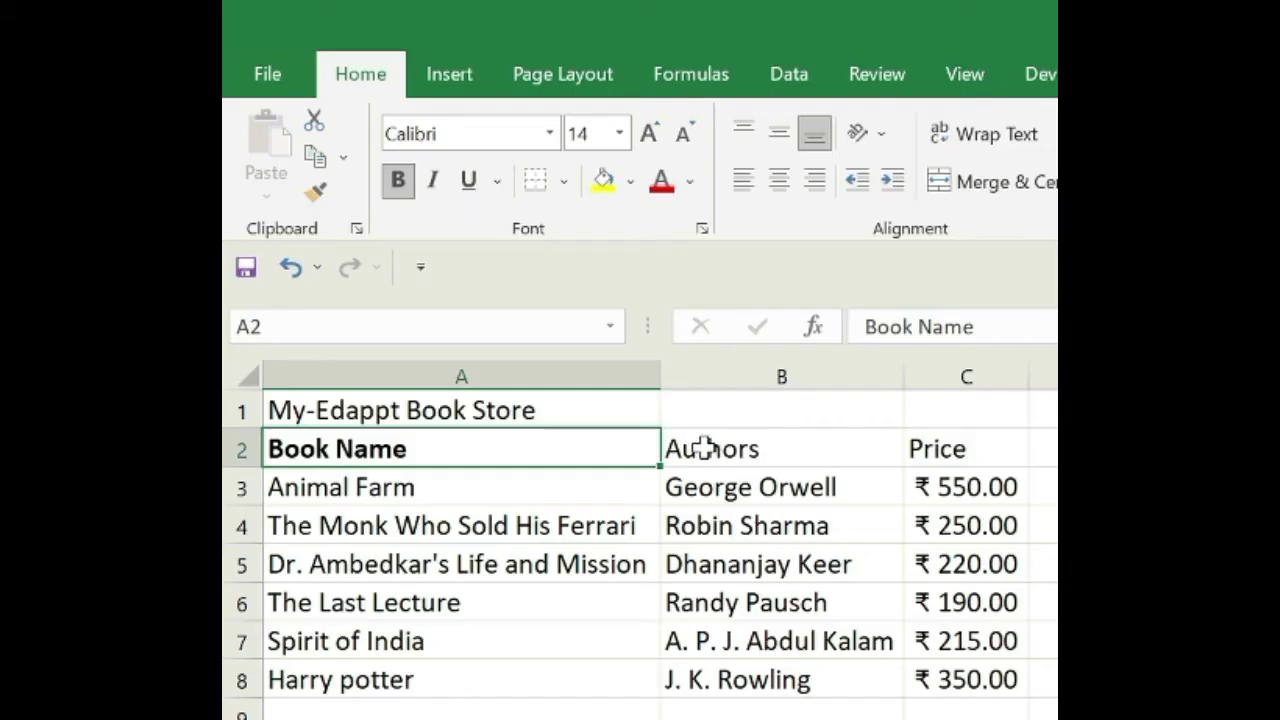
left_click(311, 304)
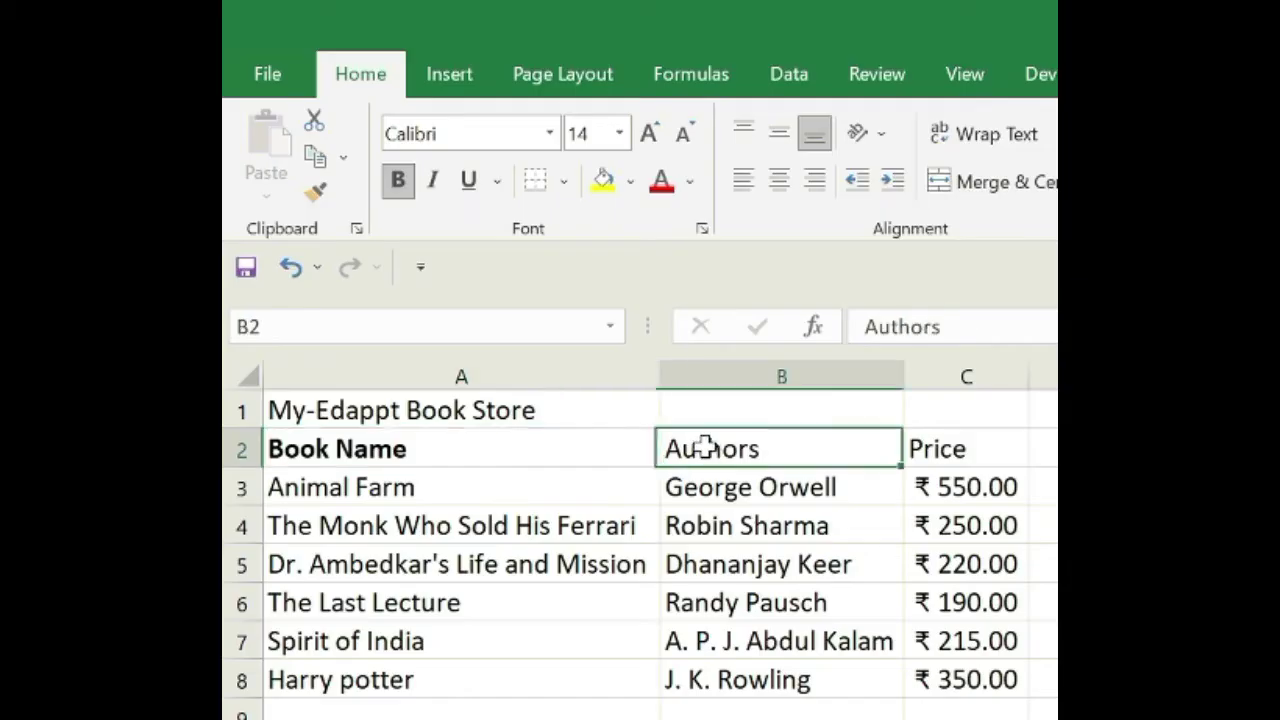
left_click(398, 180)
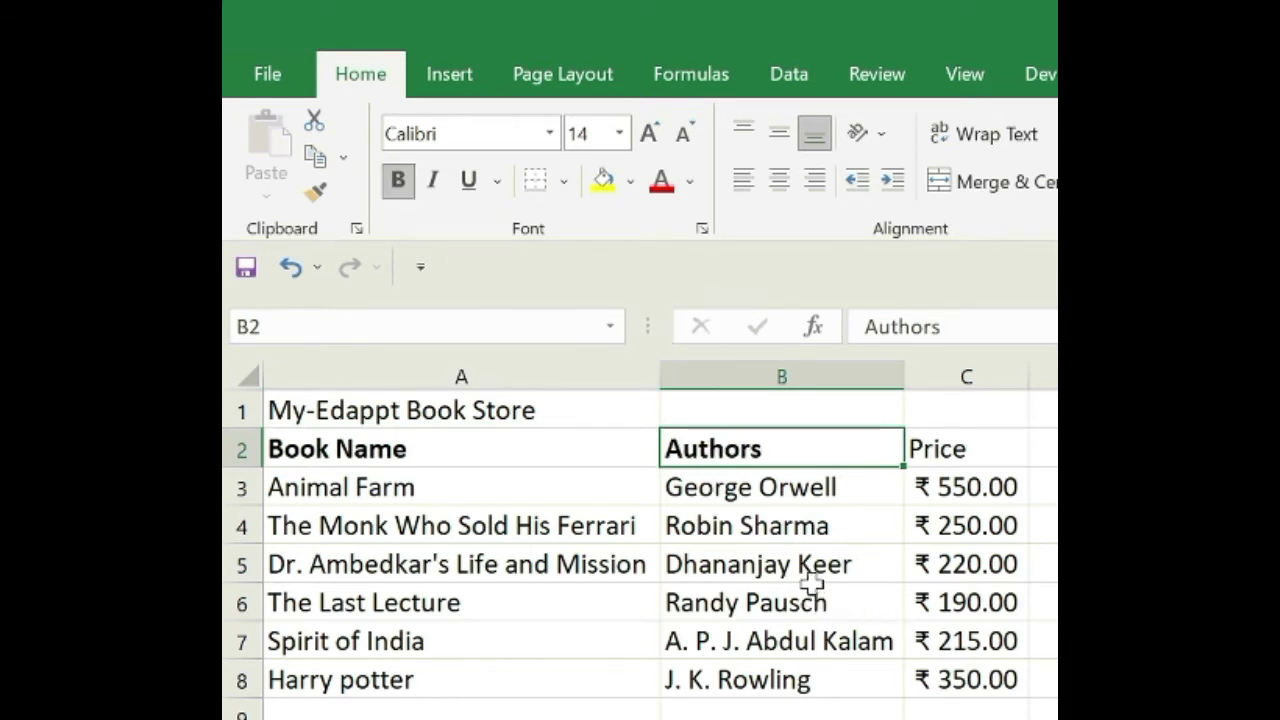
left_click(983, 445)
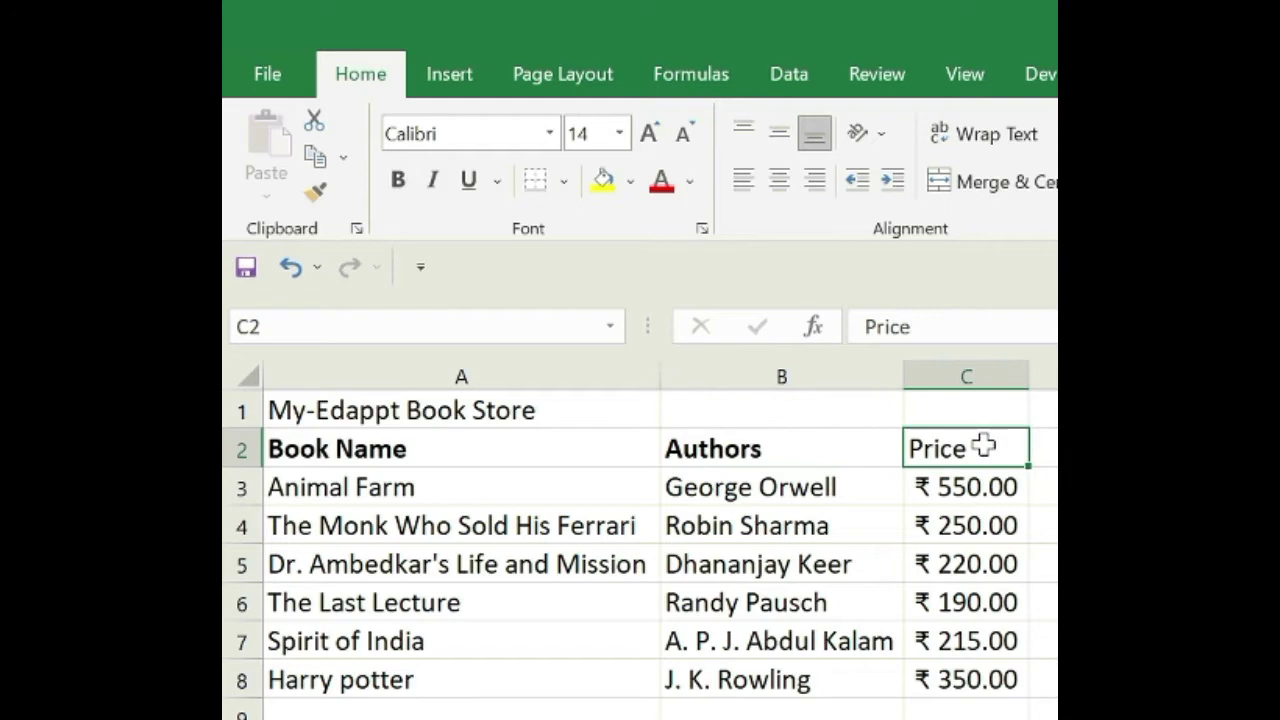
left_click(398, 183)
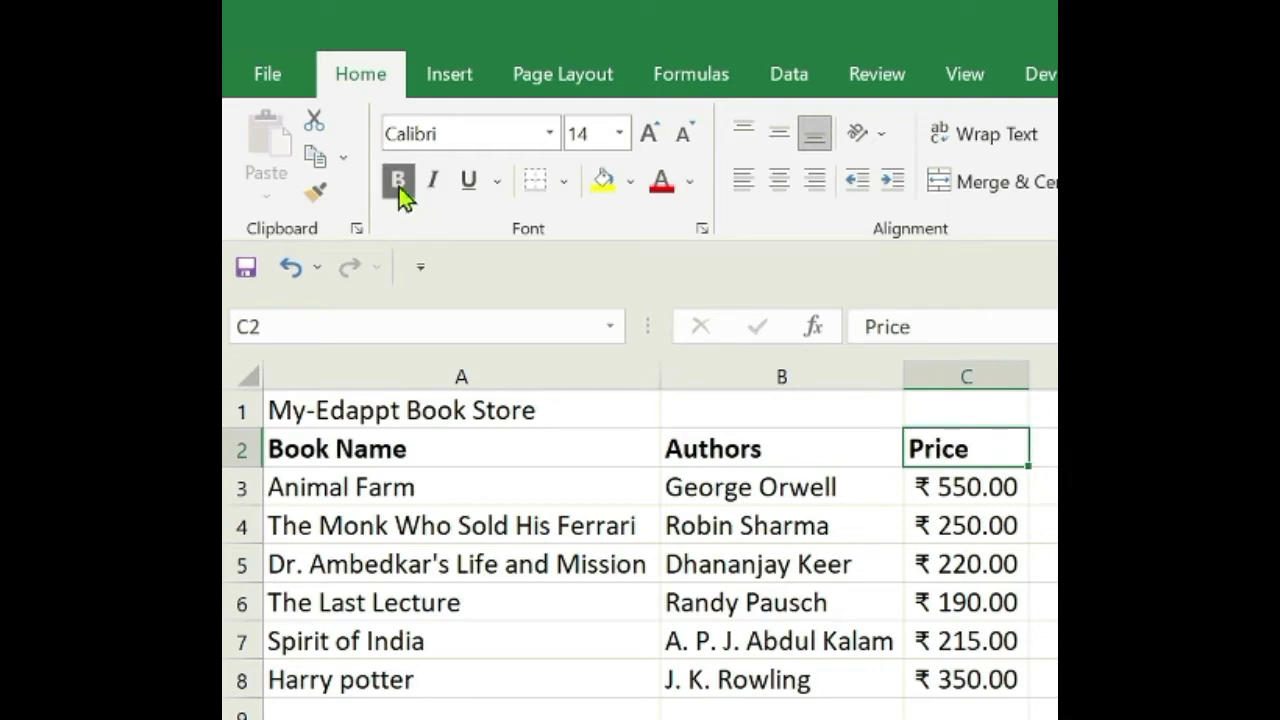
left_click(714, 400)
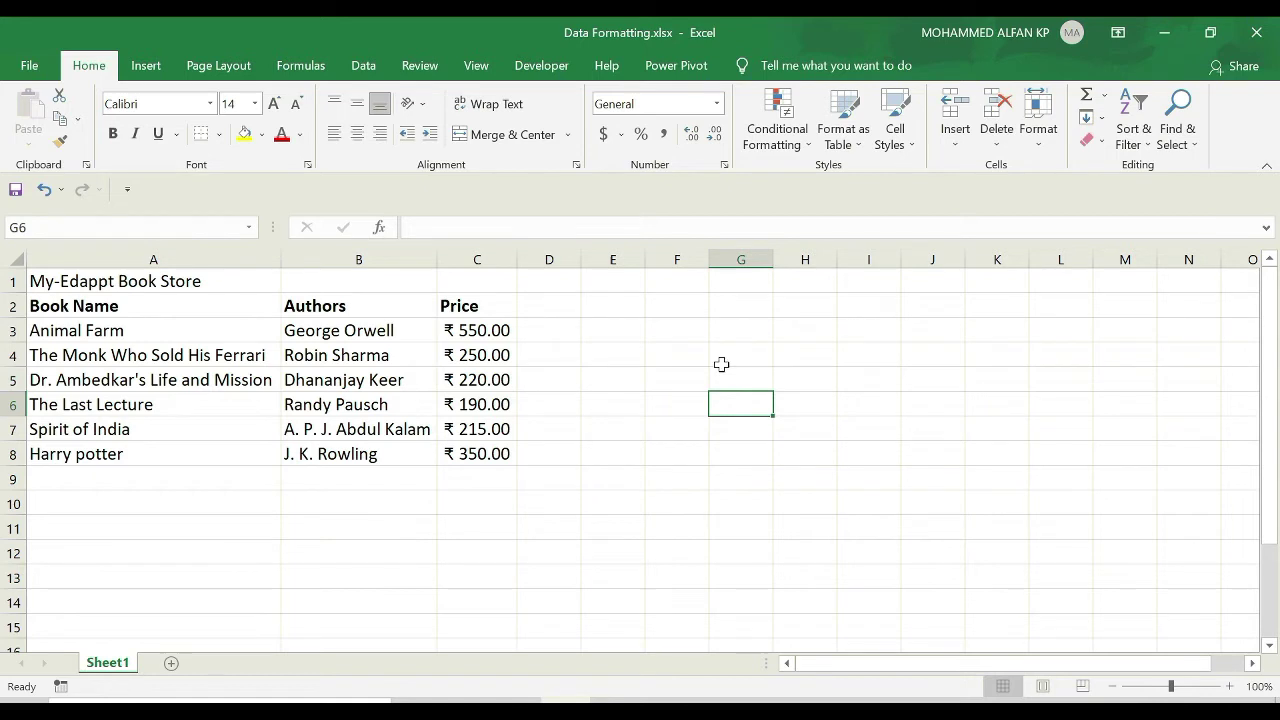
Undo the three separate bold changes and bold the headers A2:C2 together as one selection.
key("ctrl+z")
key("ctrl+z")
key("ctrl+z")
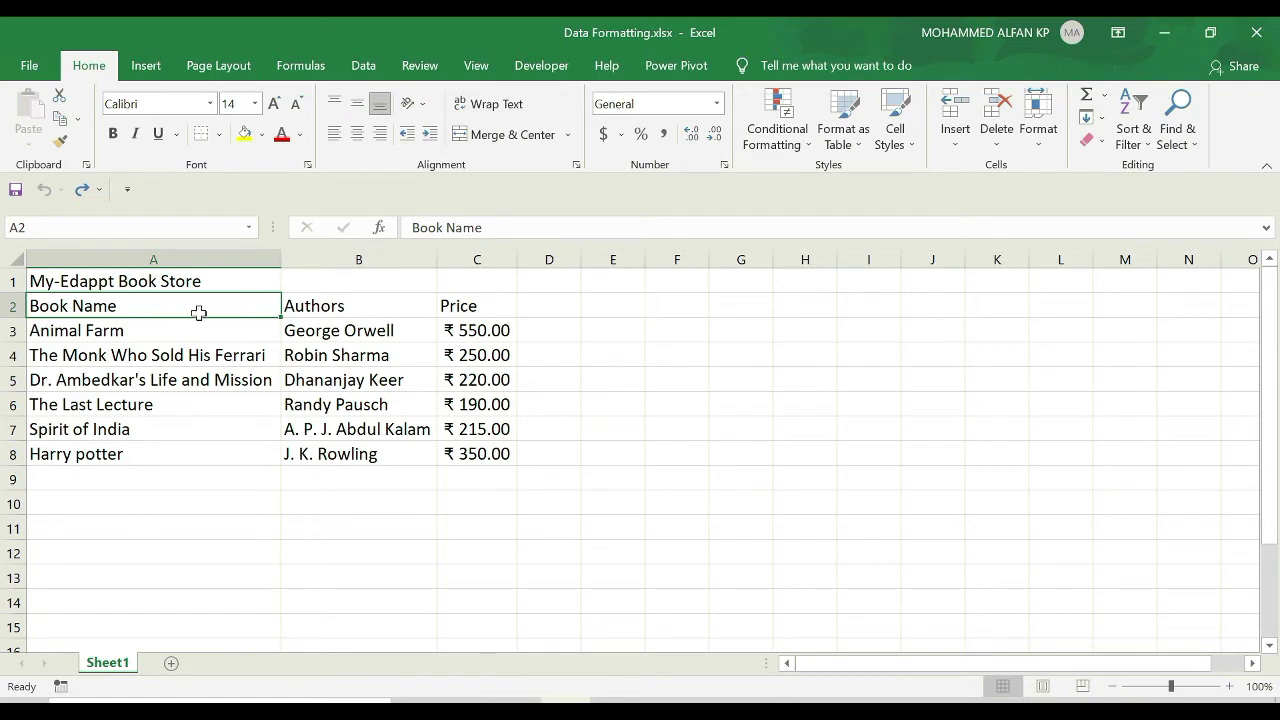
left_click_drag(199, 313, 468, 305)
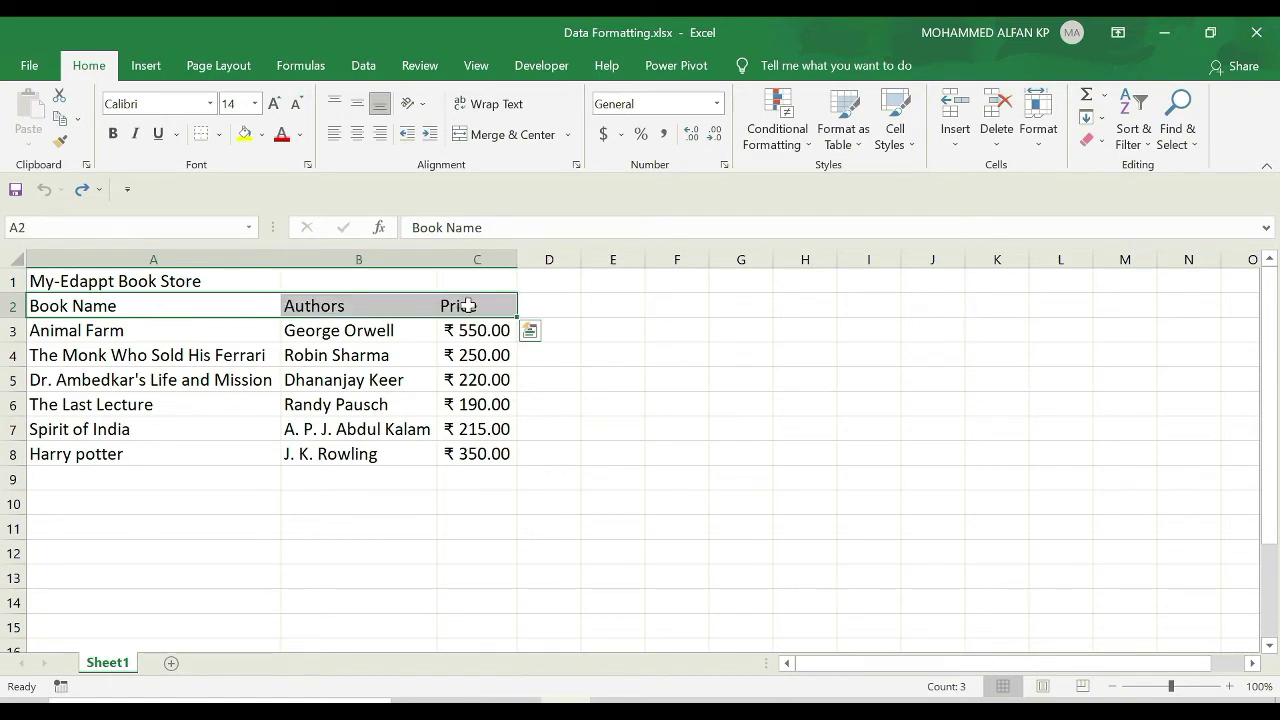
left_click(114, 136)
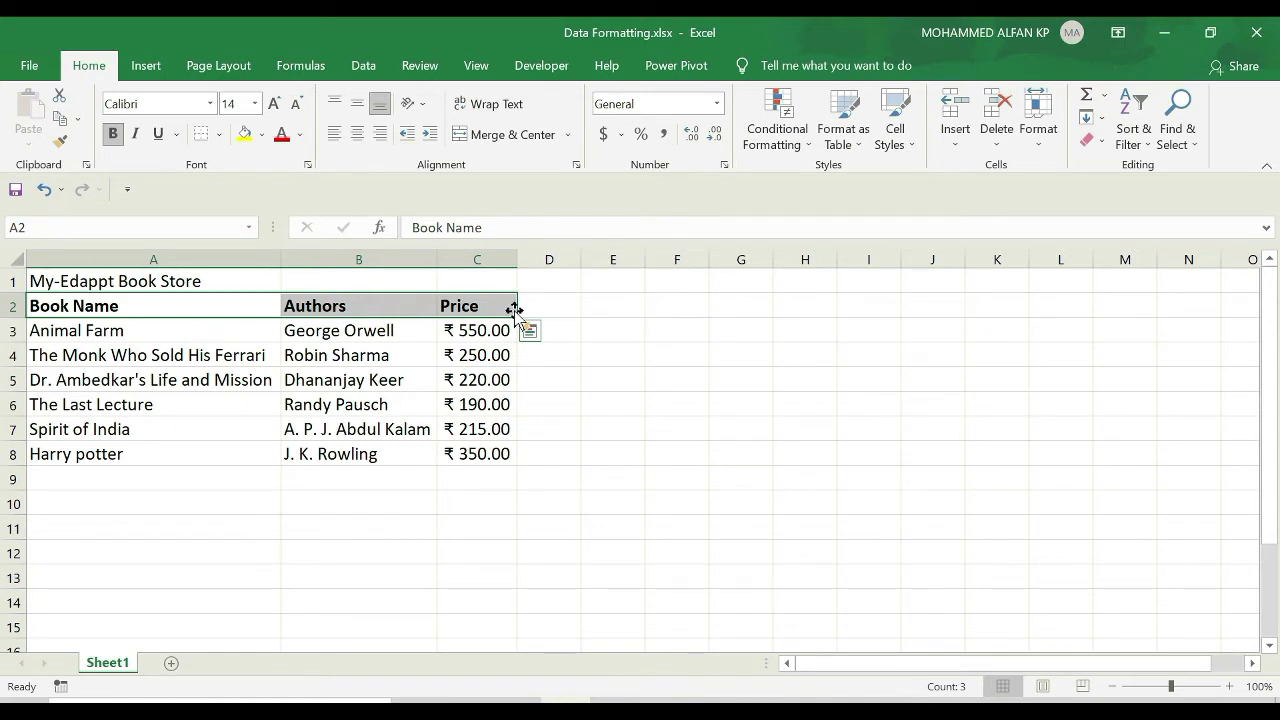
Add the non-adjacent cells B7, A6, A4, B4 and C5 to the header selection and bold them all at once.
key("ctrl")
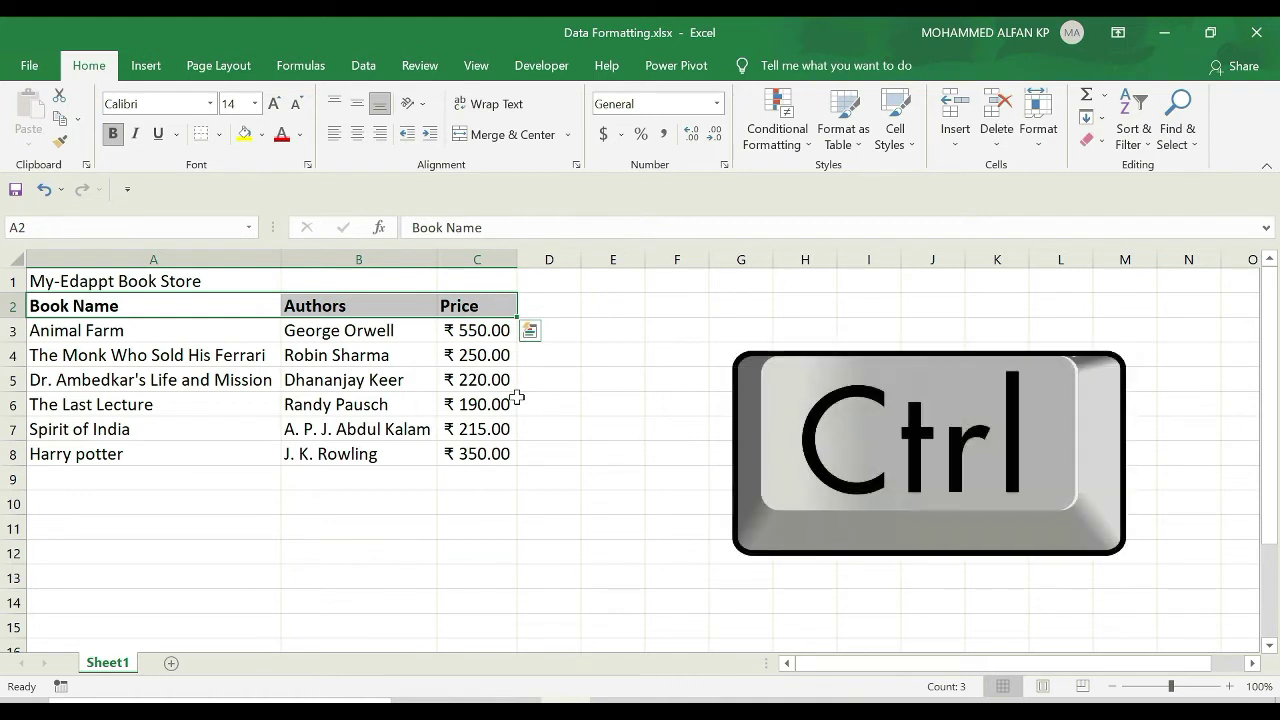
left_click(328, 429, "ctrl")
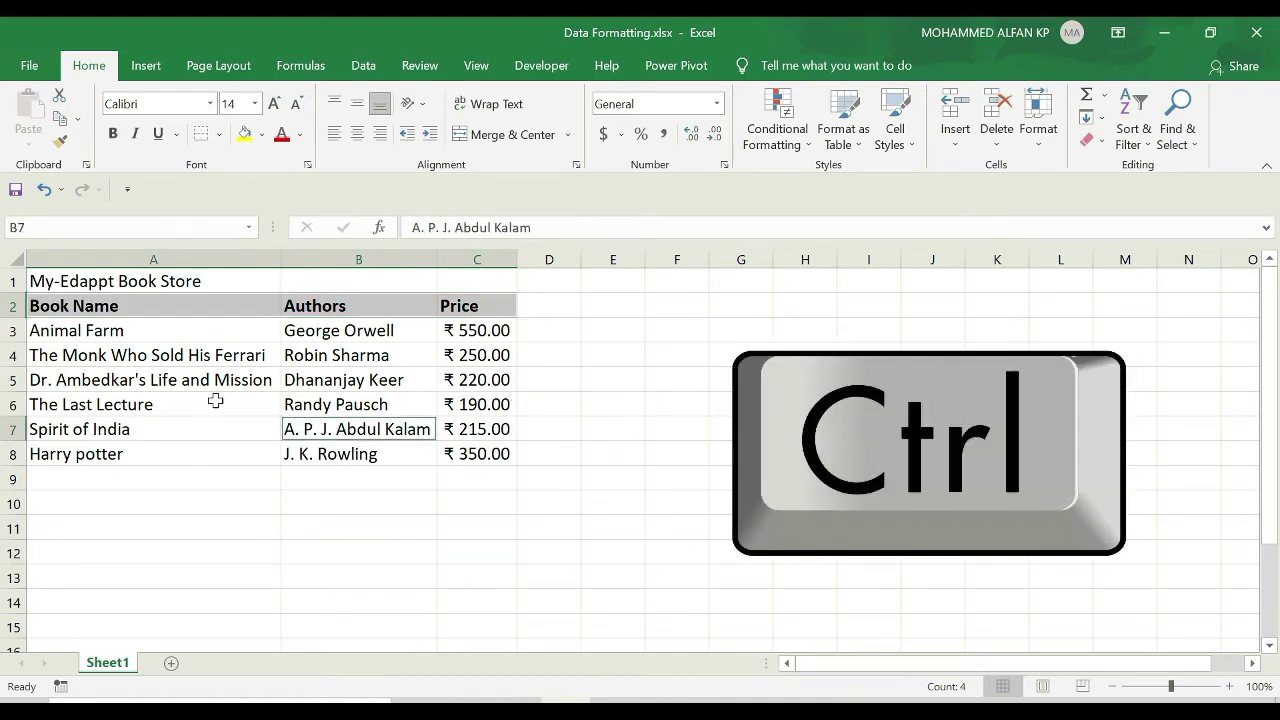
left_click(151, 404, "ctrl")
left_click(163, 356, "ctrl")
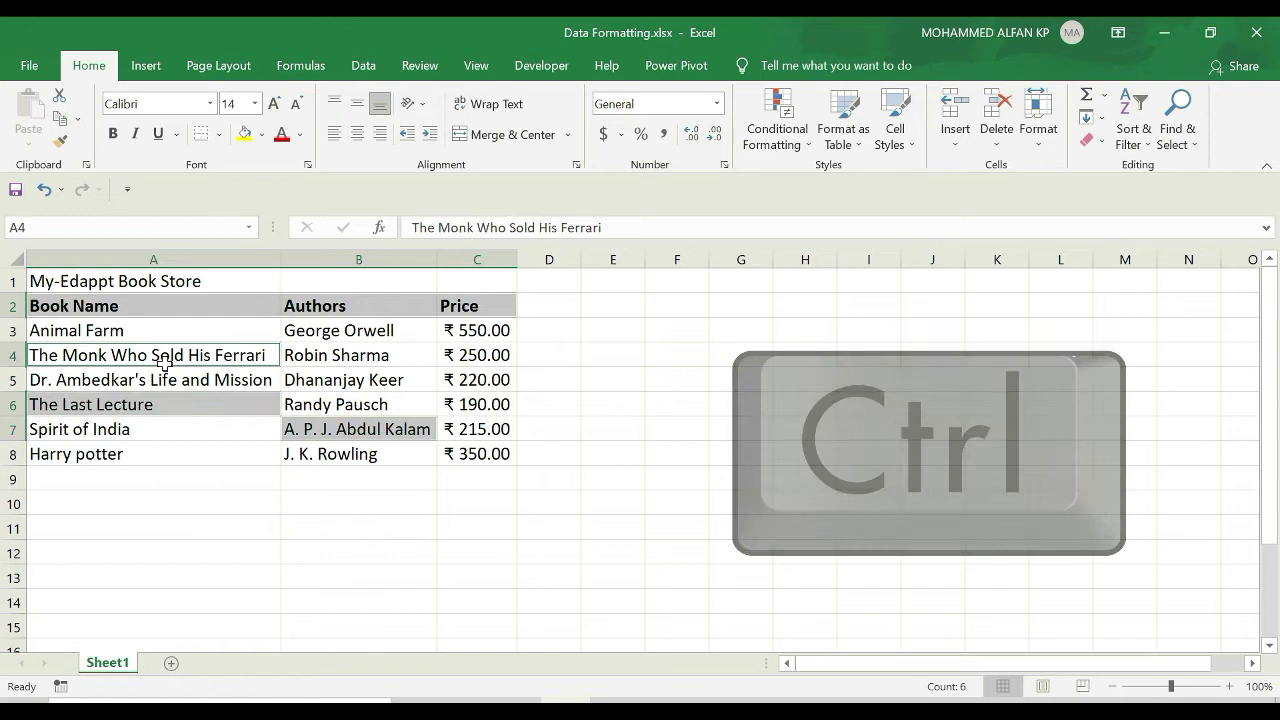
left_click(352, 355, "ctrl")
left_click(469, 380, "ctrl")
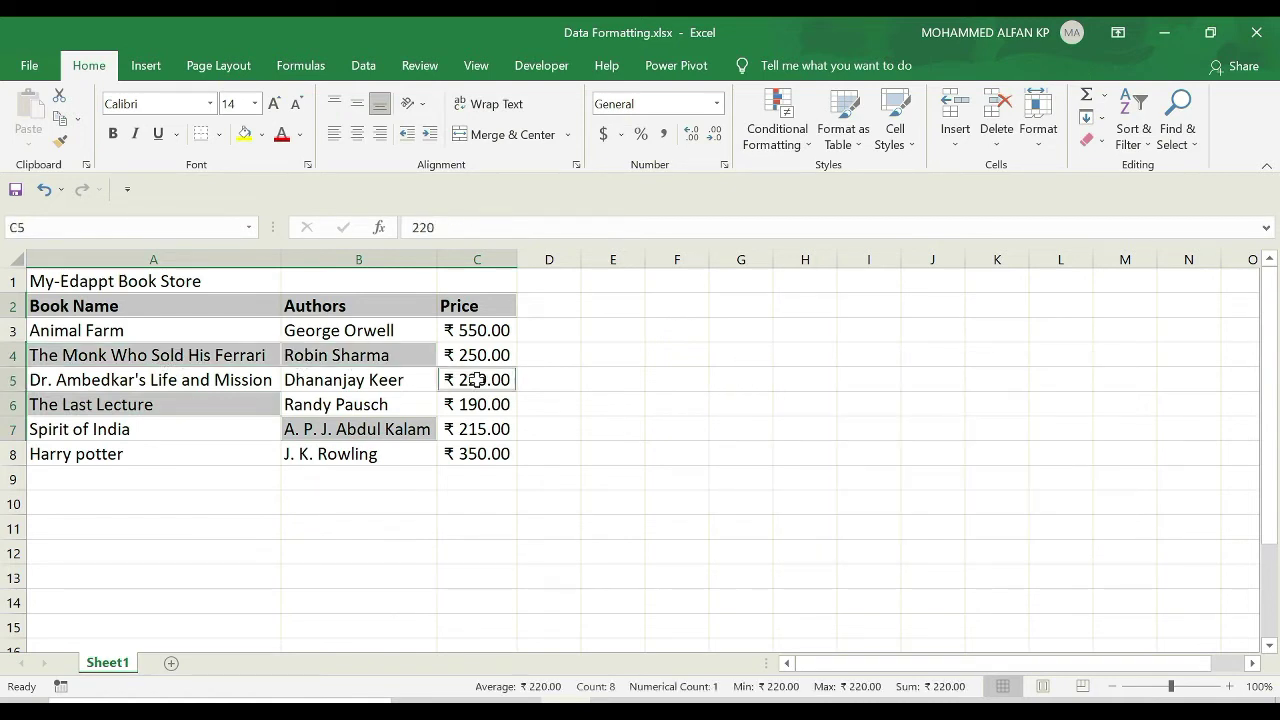
left_click(115, 134)
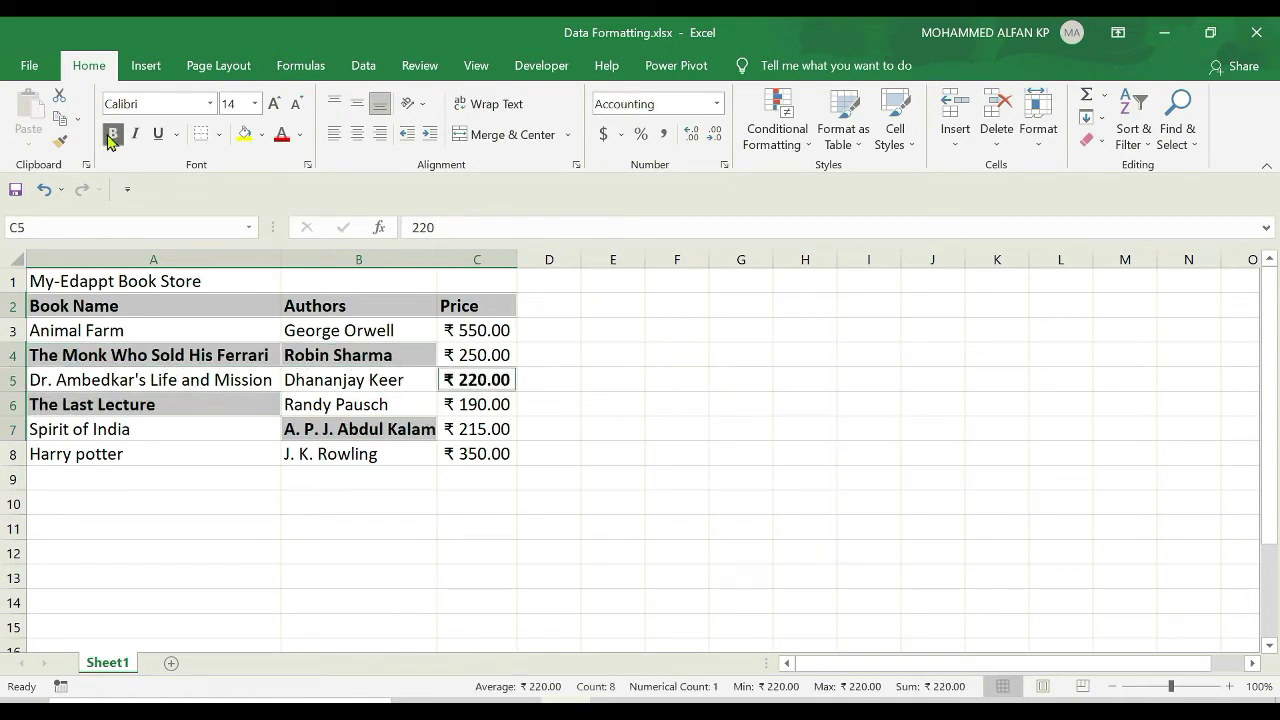
left_click(838, 445)
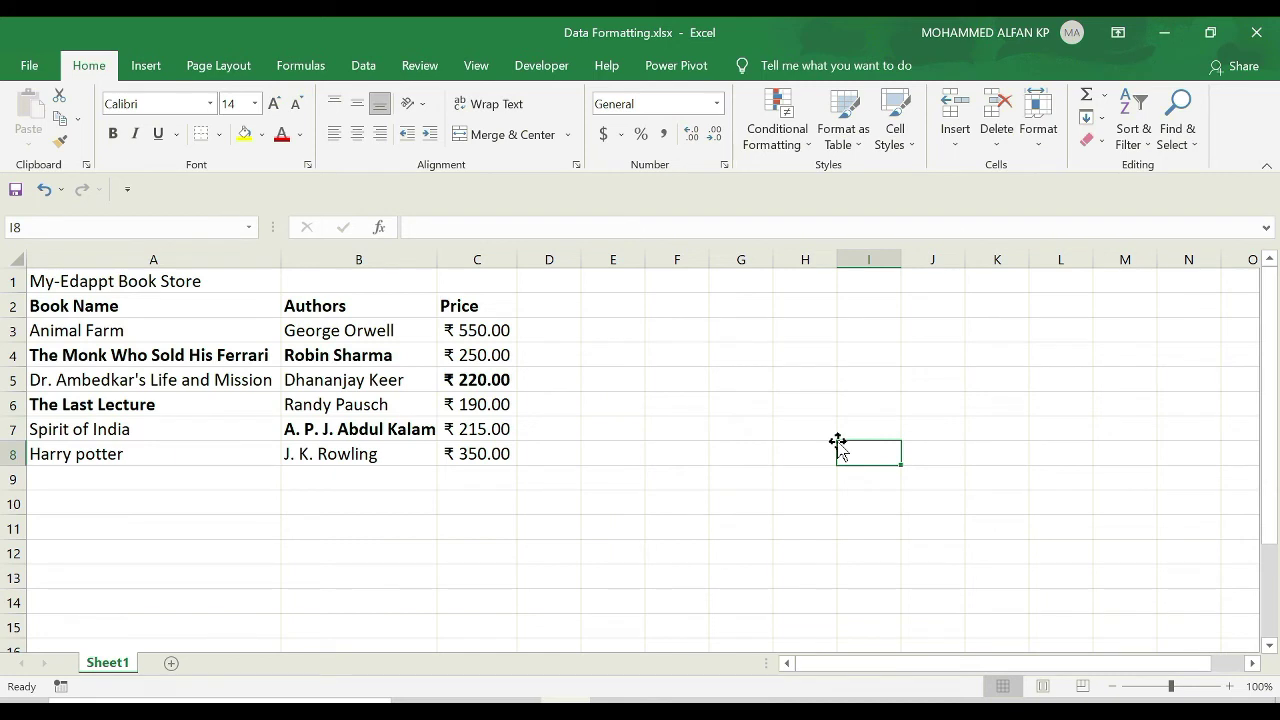
Undo the bold on the scattered cells and remove bold from the headers A2:C2.
key("ctrl+z")
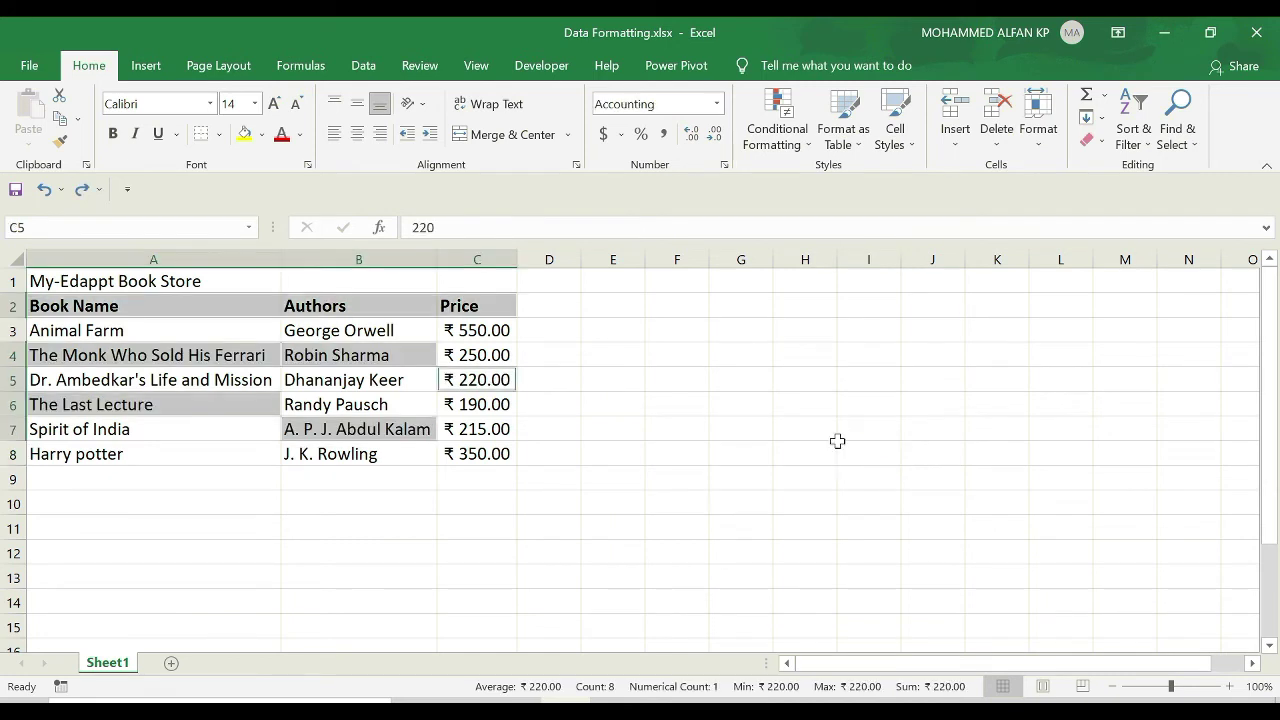
left_click(677, 379)
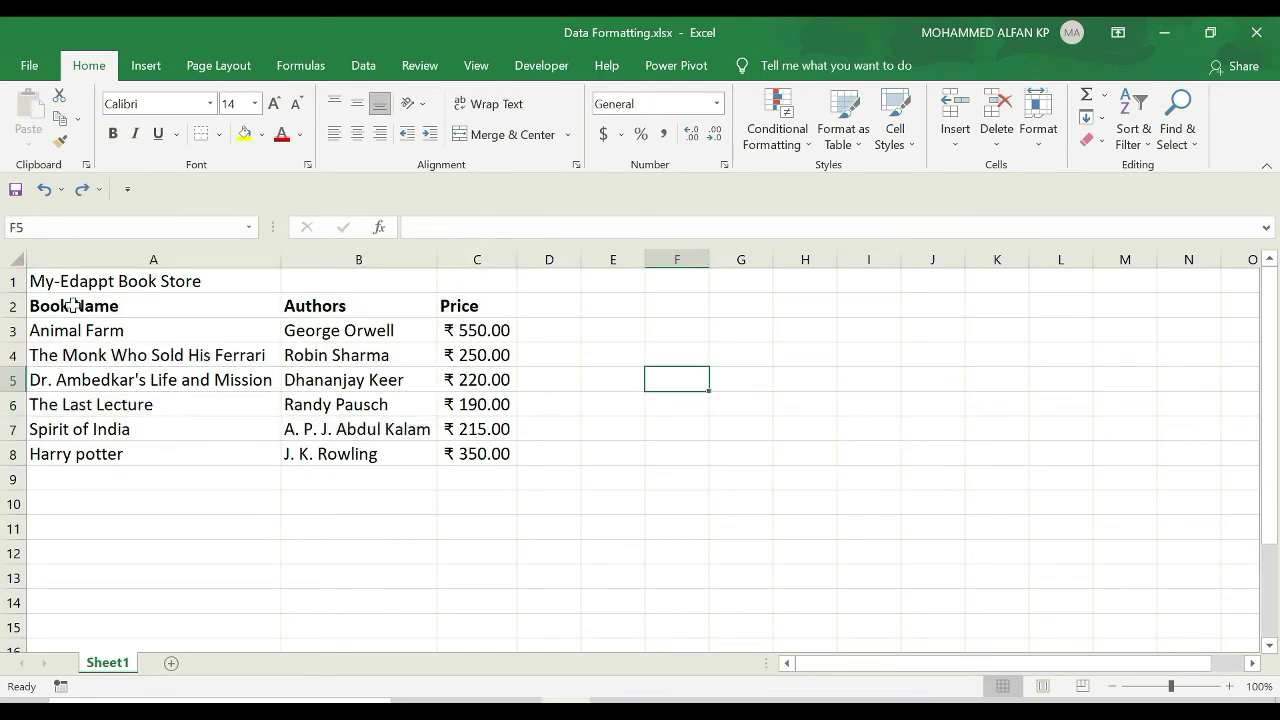
left_click_drag(73, 304, 478, 306)
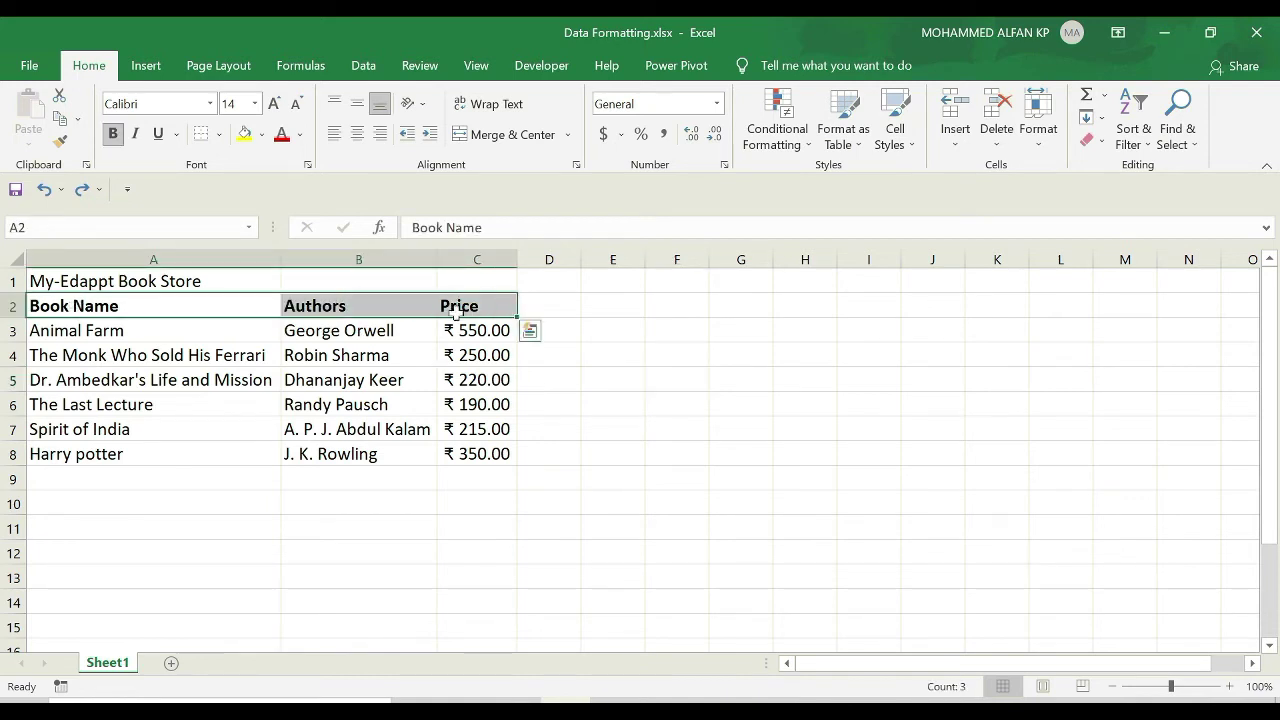
left_click(114, 134)
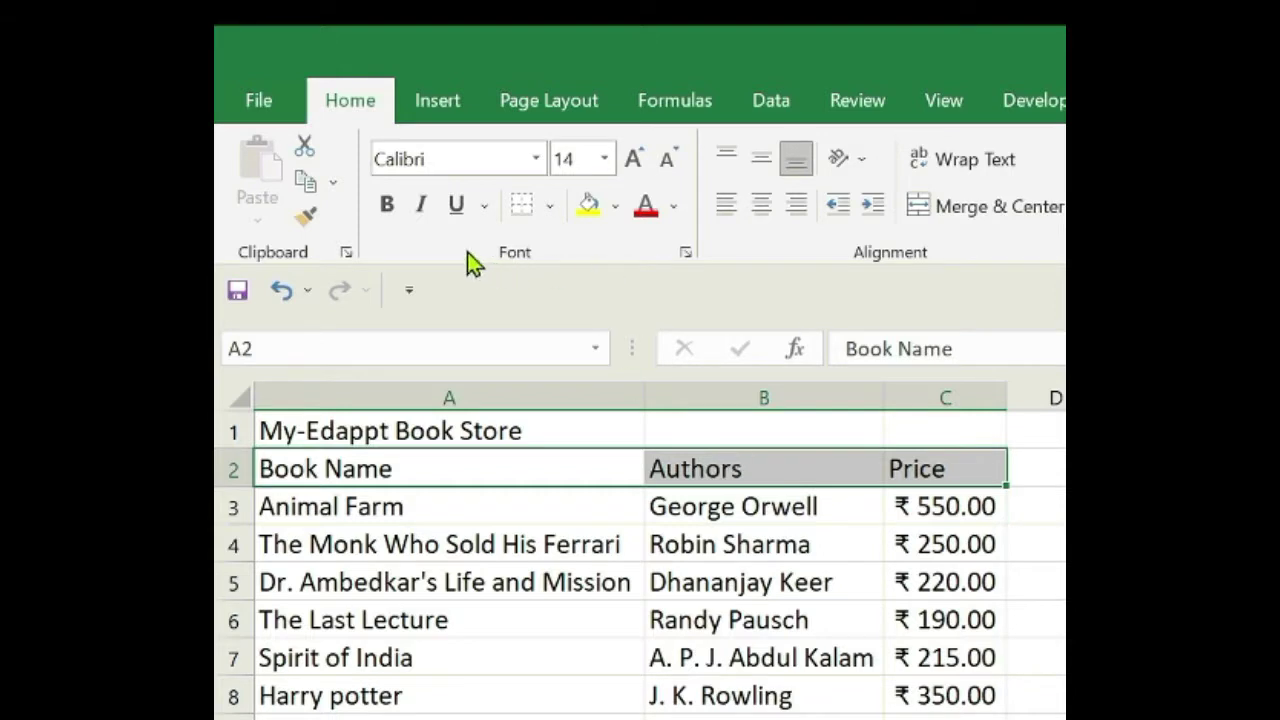
Apply italic, bold and a single underline to the headers A2:C2.
left_click(419, 205)
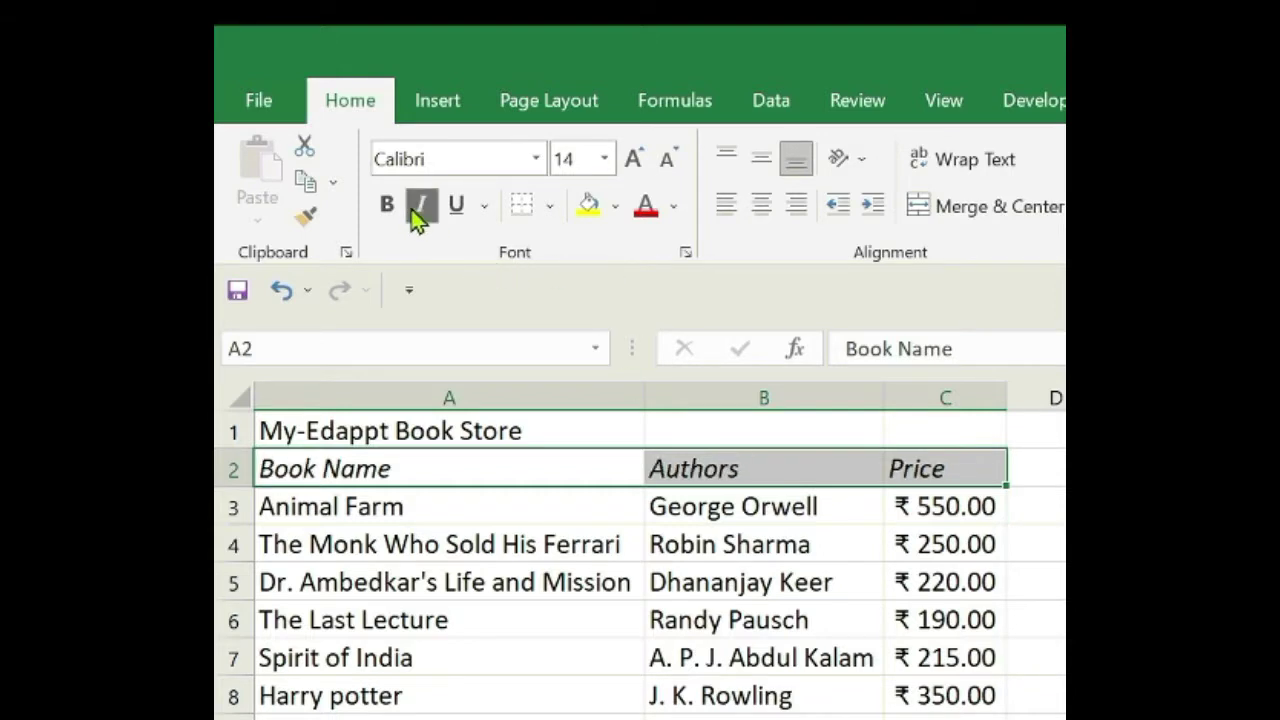
left_click(387, 207)
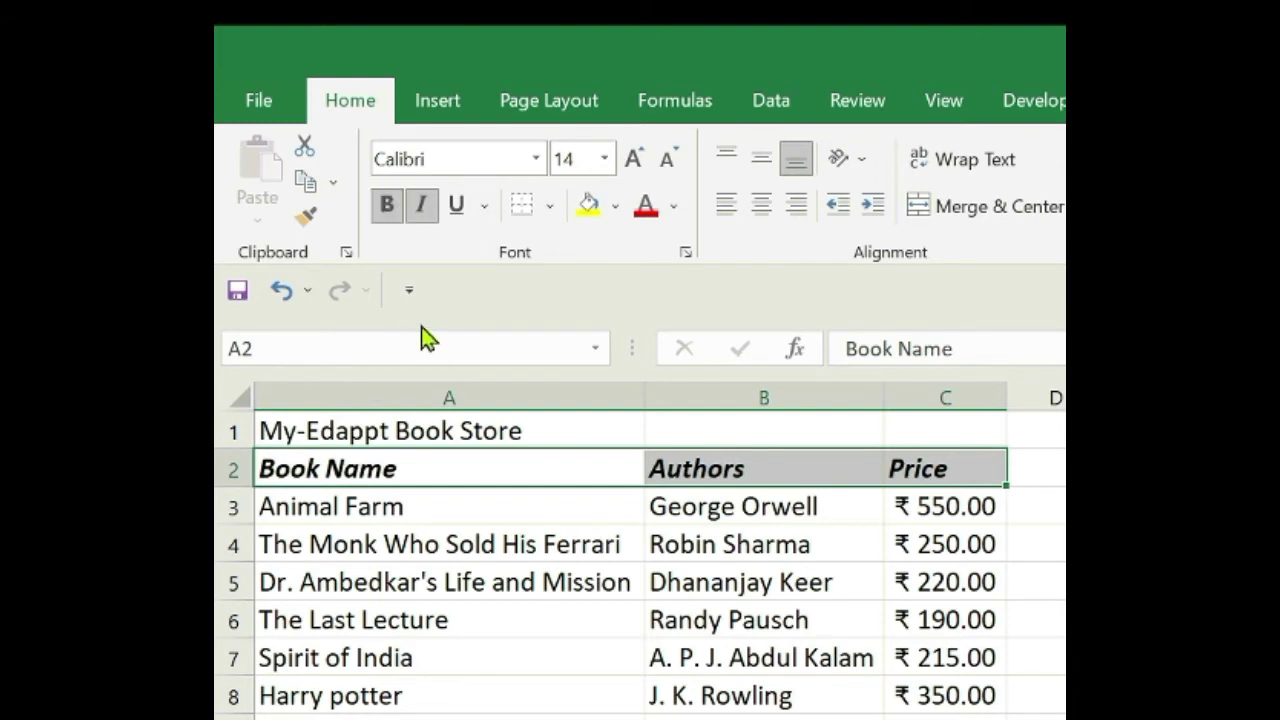
left_click(457, 207)
left_click(1262, 657)
left_click_drag(366, 460, 900, 472)
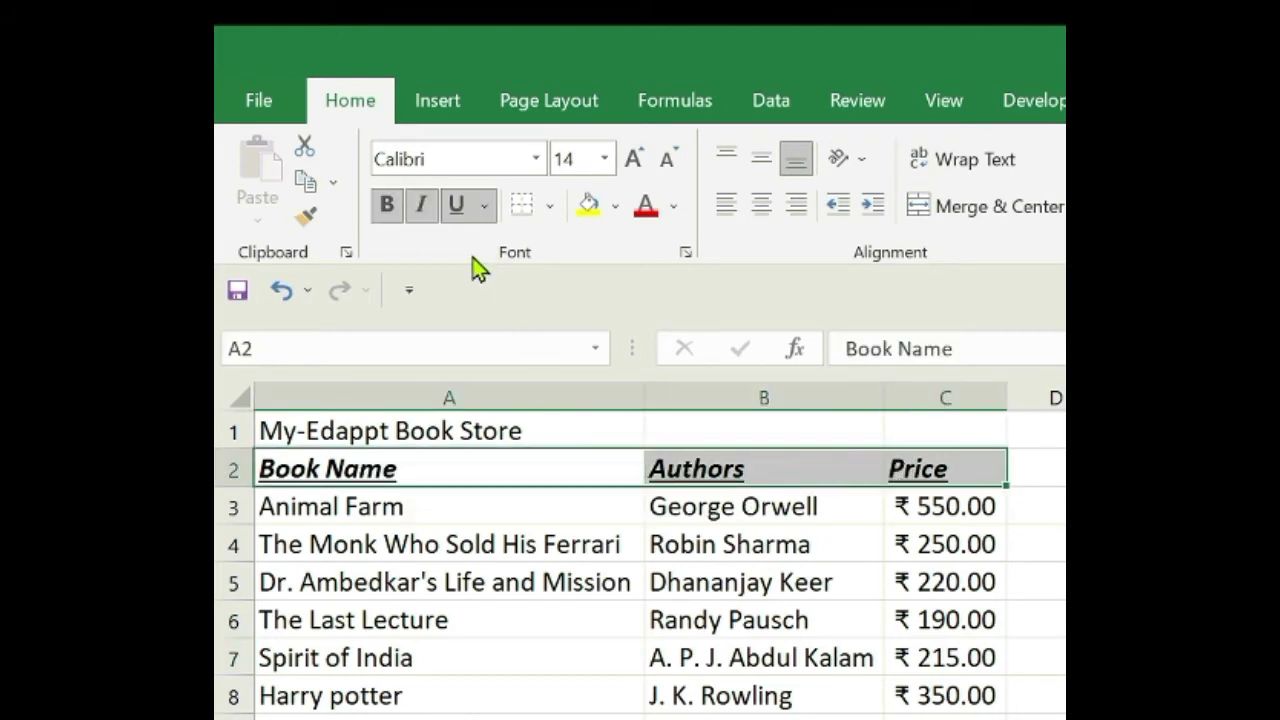
Change the underline of the headers A2:C2 to Double Underline.
left_click(485, 206)
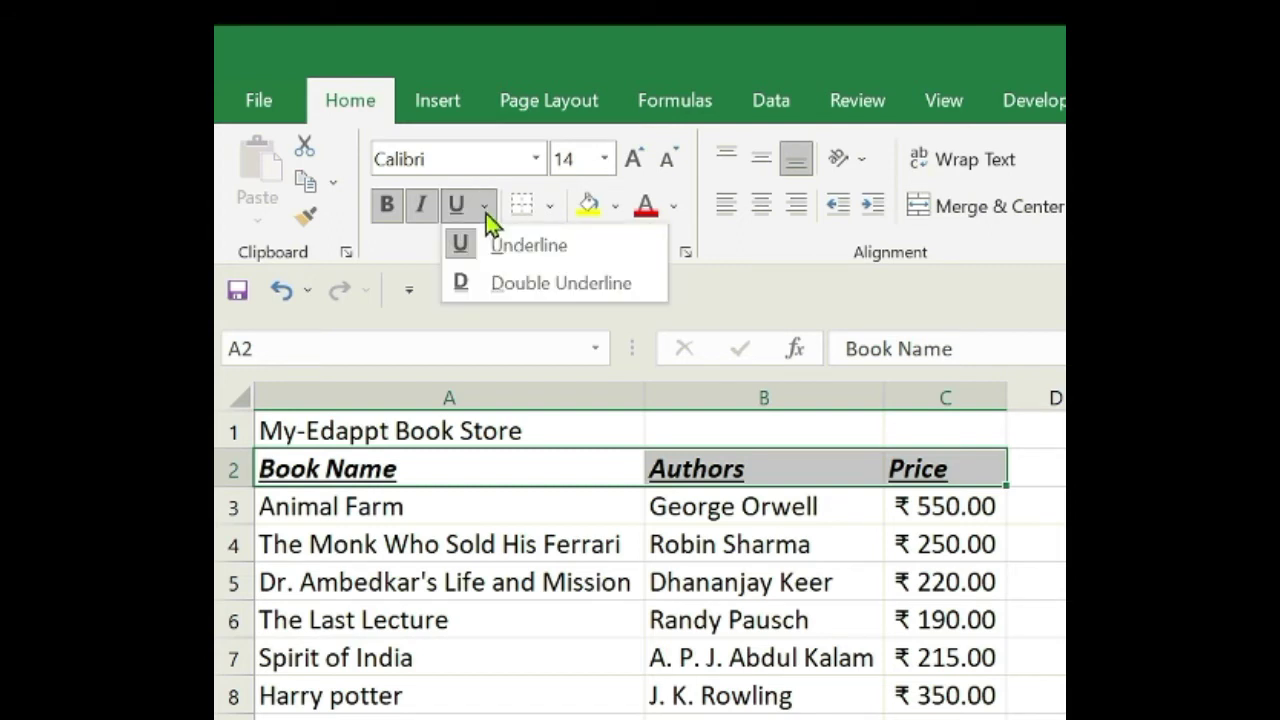
left_click(563, 287)
left_click(765, 512)
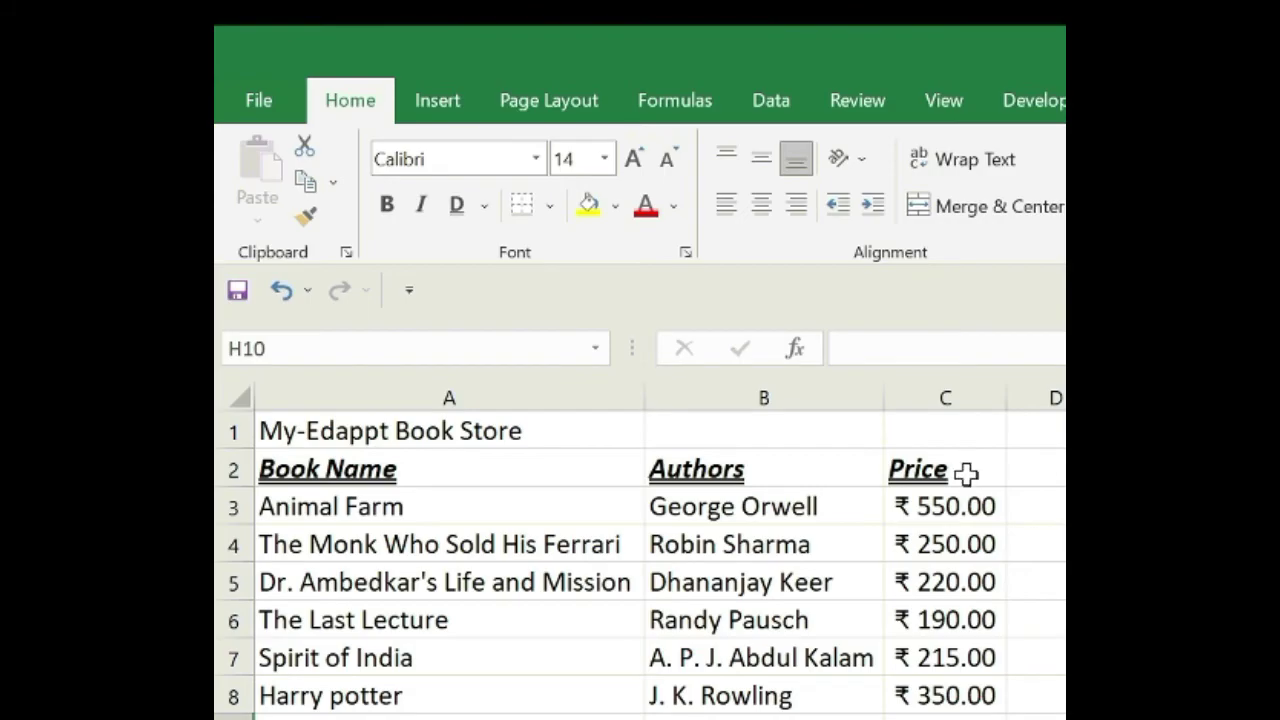
Remove the double underline, italic and bold formatting from the headers A2:C2.
left_click_drag(969, 477, 375, 483)
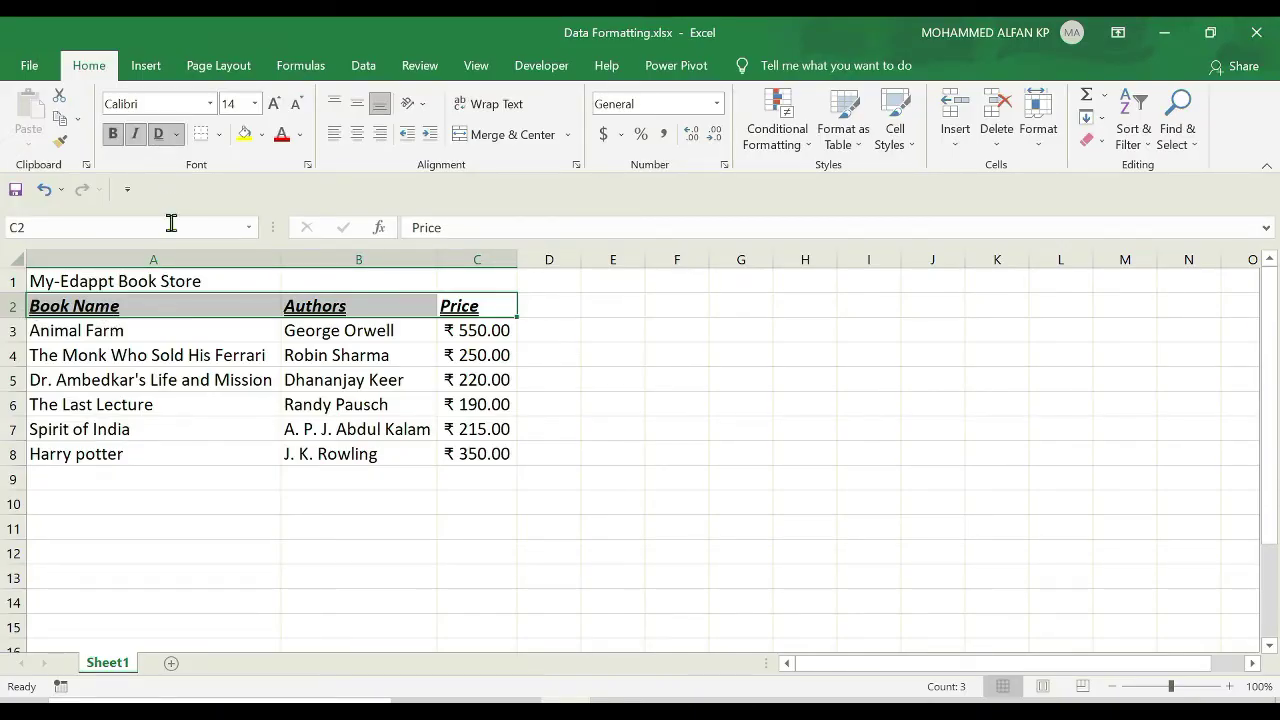
left_click(159, 135)
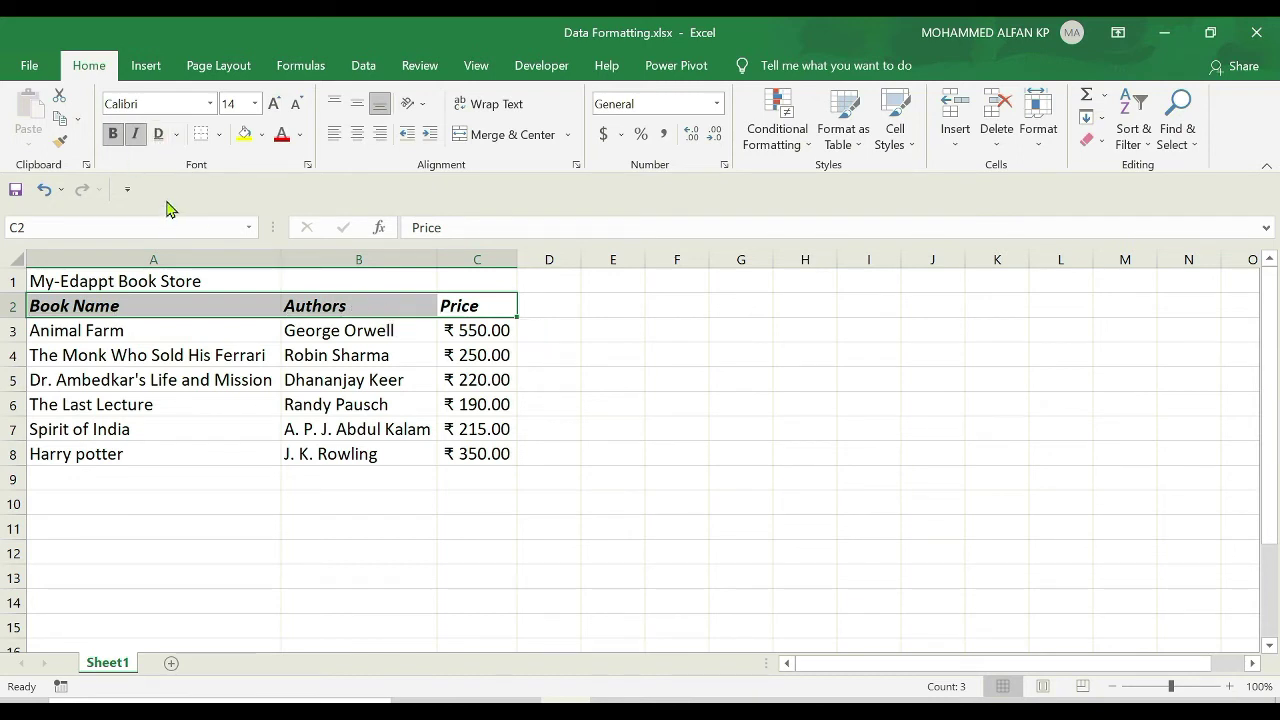
left_click(137, 139)
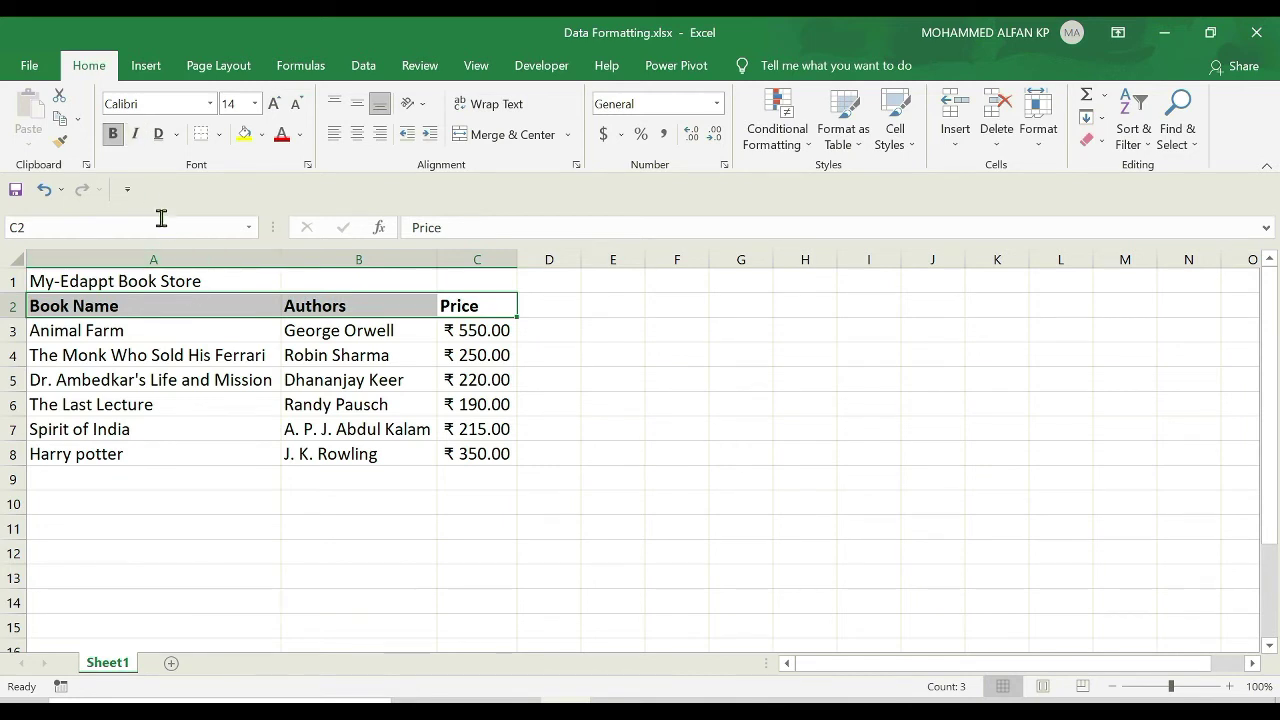
left_click(114, 138)
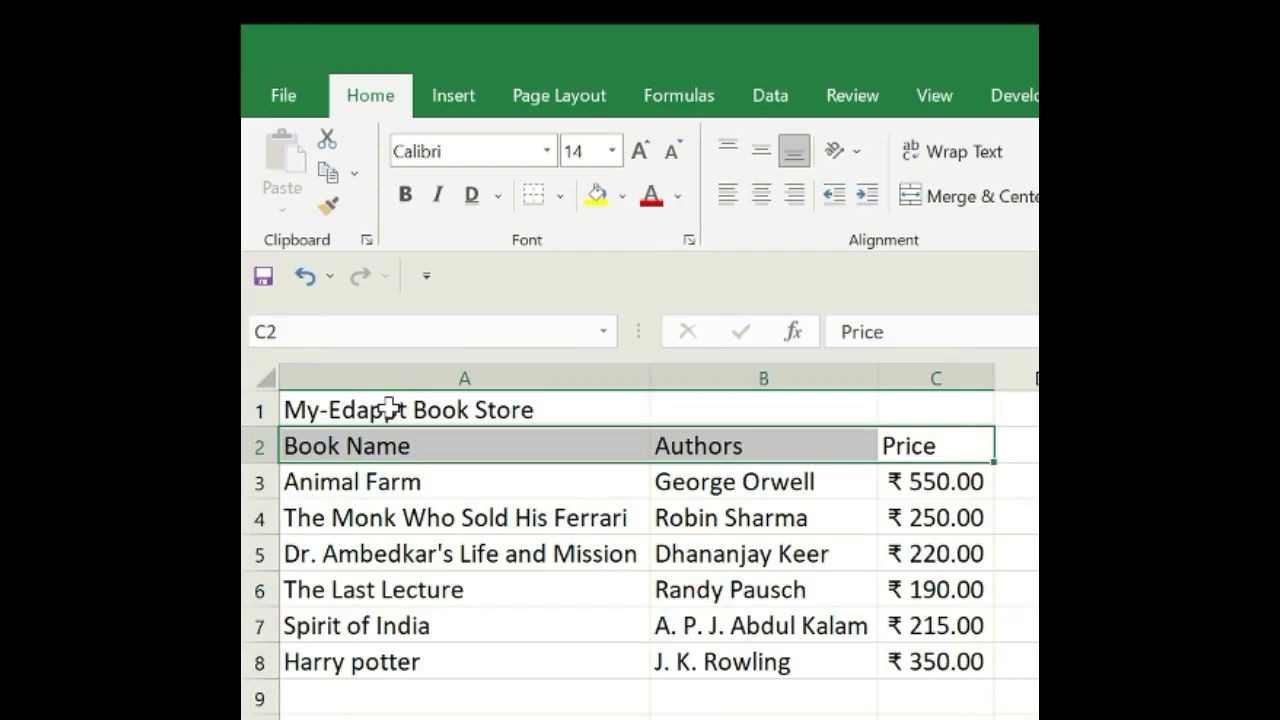
Bold the My-Edappt Book Store title in A1 and increase its font size to 22.
left_click(445, 409)
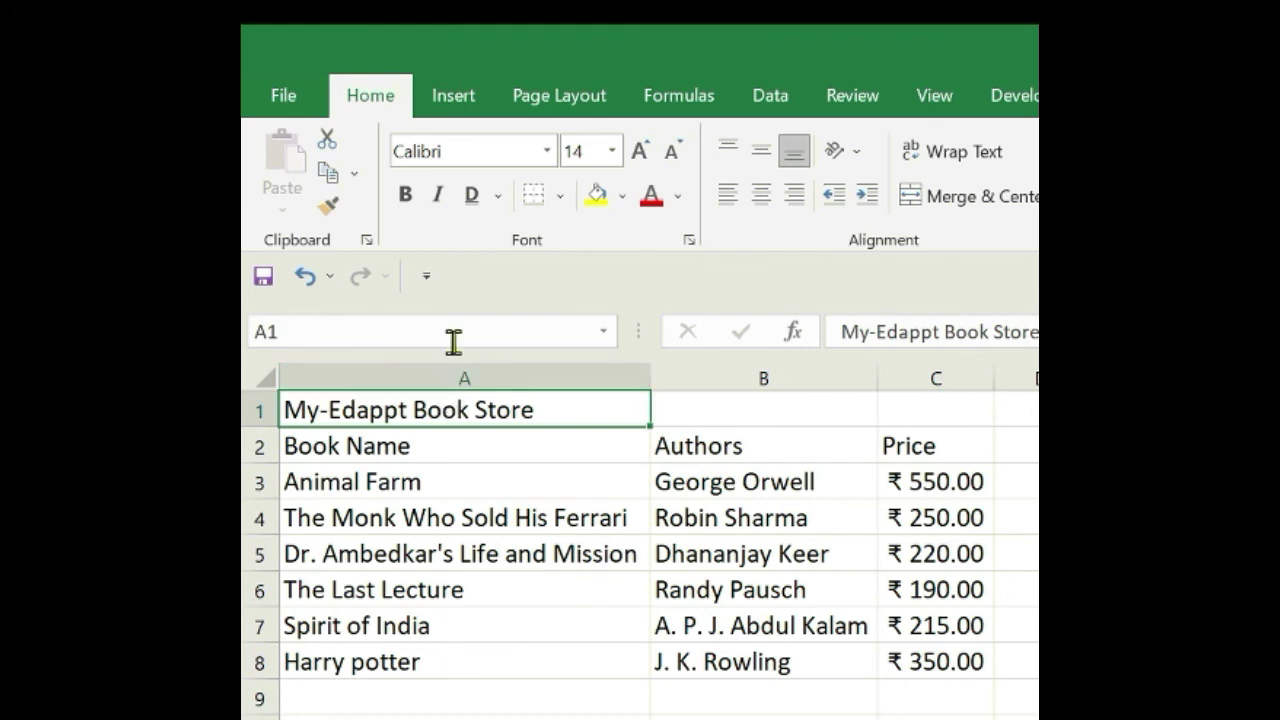
left_click(404, 196)
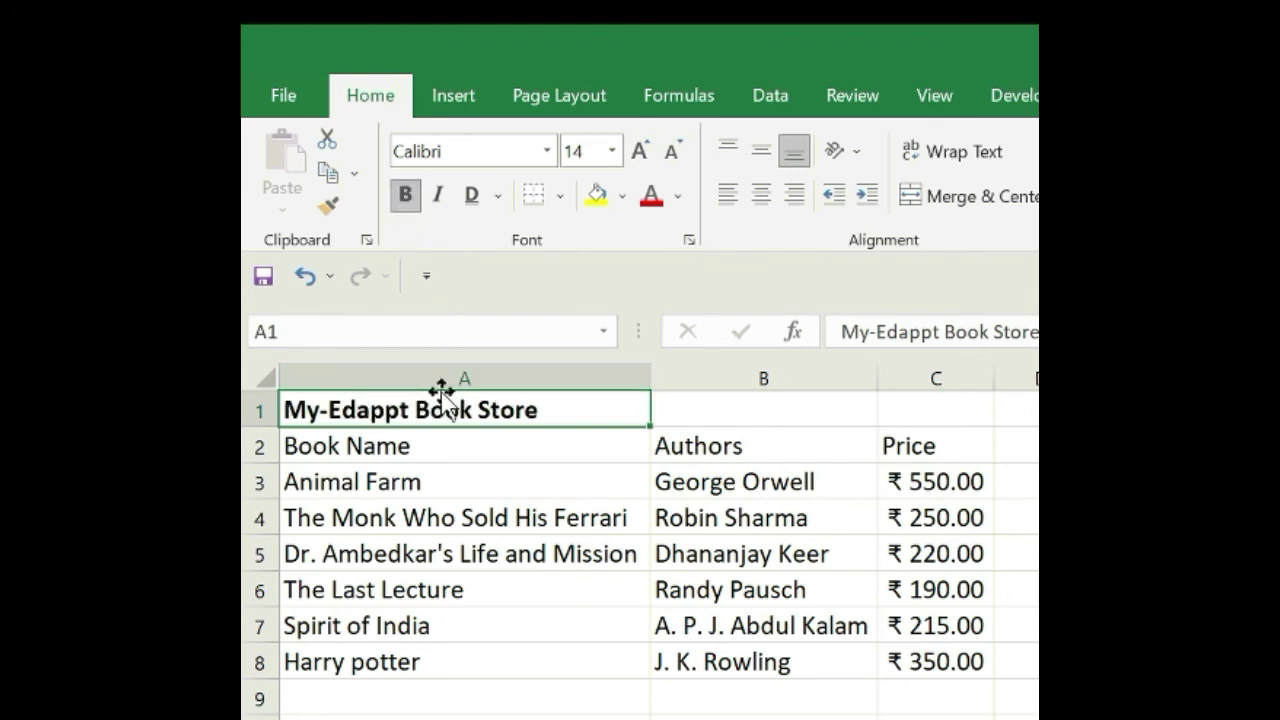
left_click(640, 152)
left_click(640, 152)
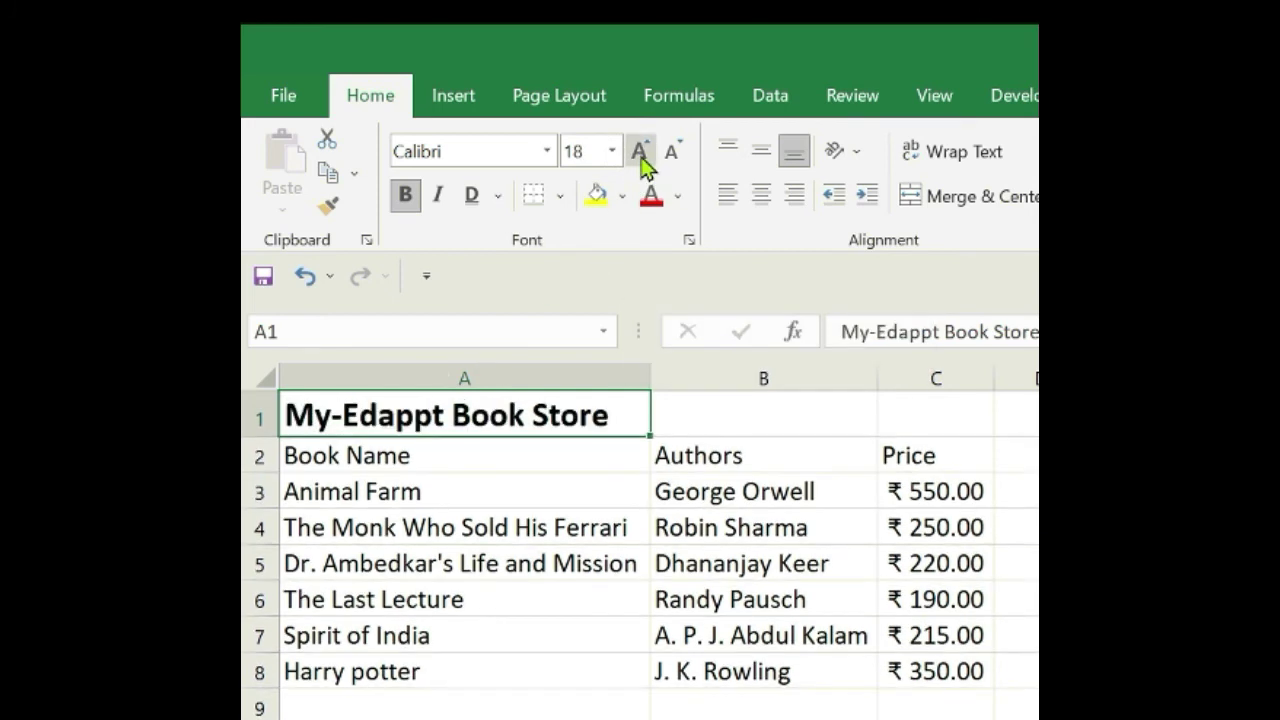
left_click(640, 152)
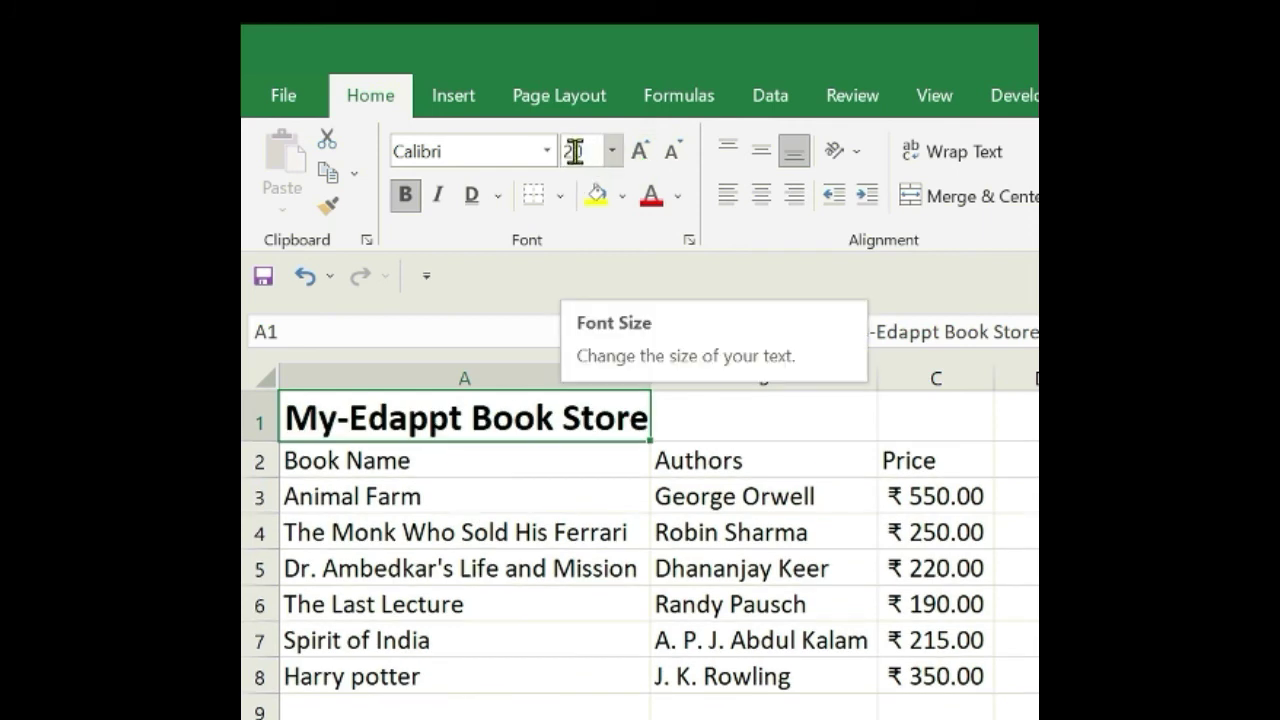
left_click(640, 152)
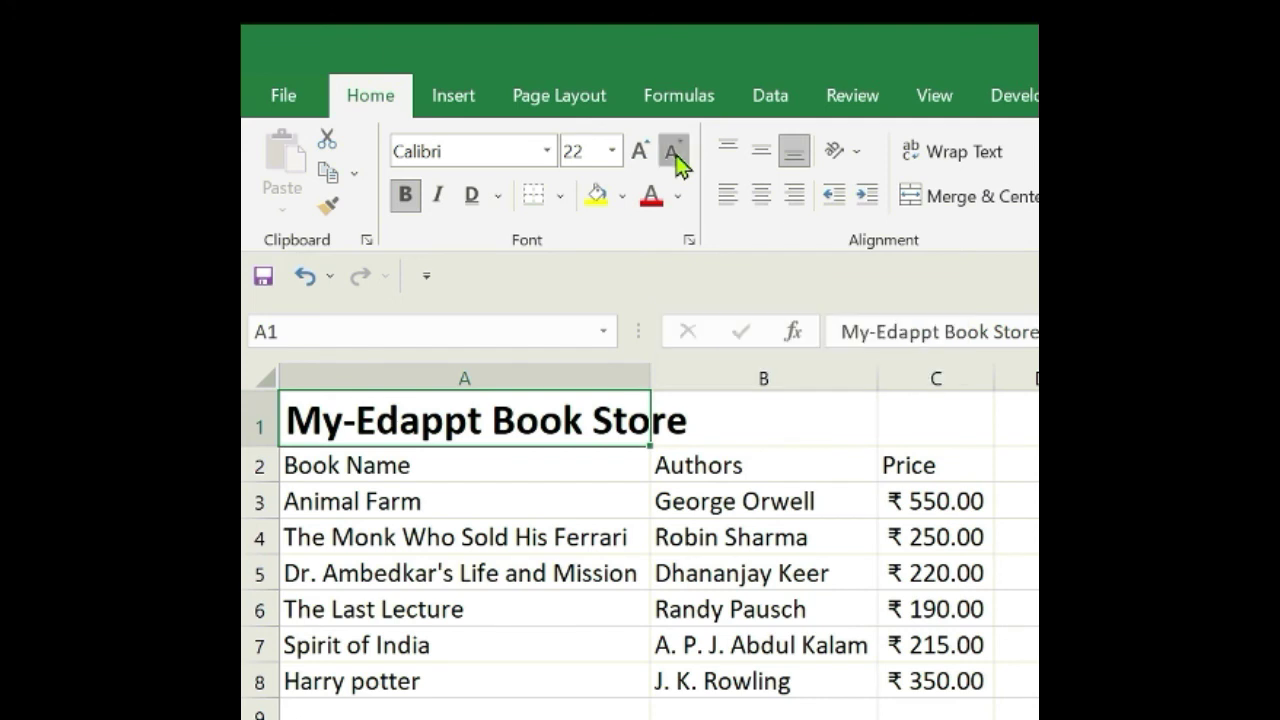
Decrease the font size of the title in A1 to 16.
left_click(672, 152)
left_click(672, 152)
left_click(672, 152)
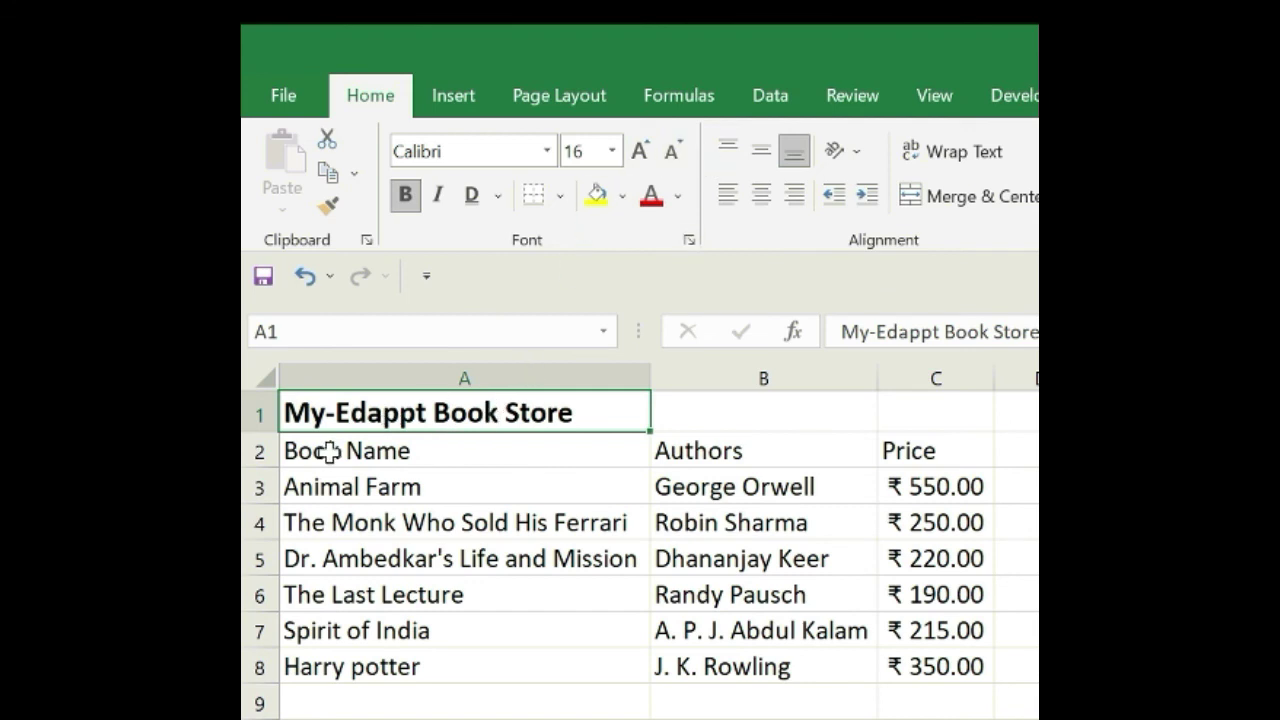
Format the Book Name, Authors and Price headers in A2:C2 as bold and italic.
left_click_drag(330, 452, 914, 449)
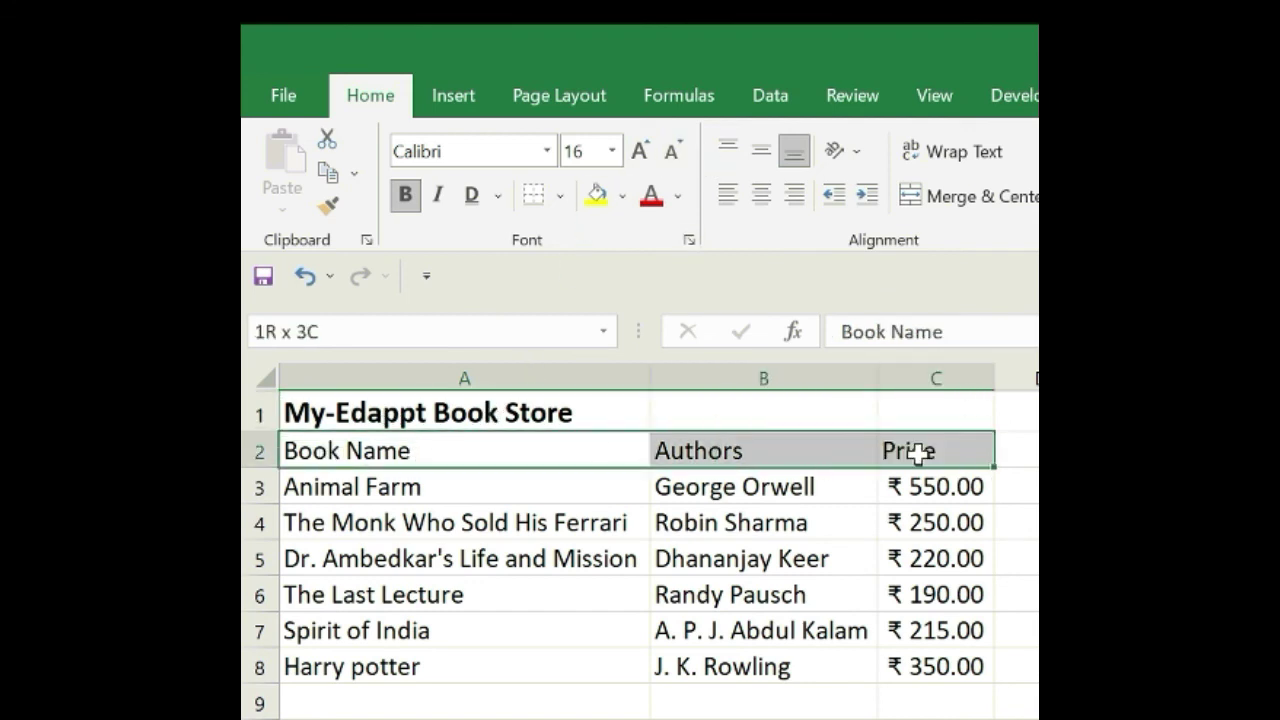
left_click(406, 198)
left_click(438, 198)
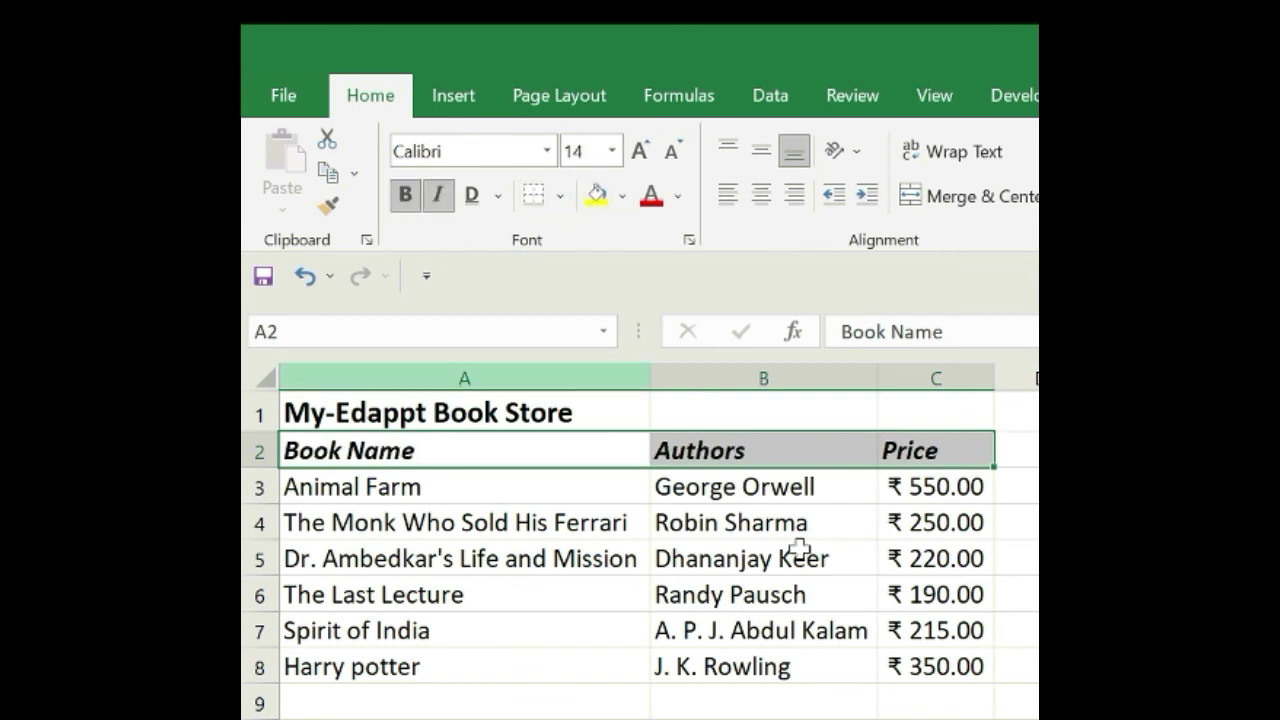
left_click(805, 481)
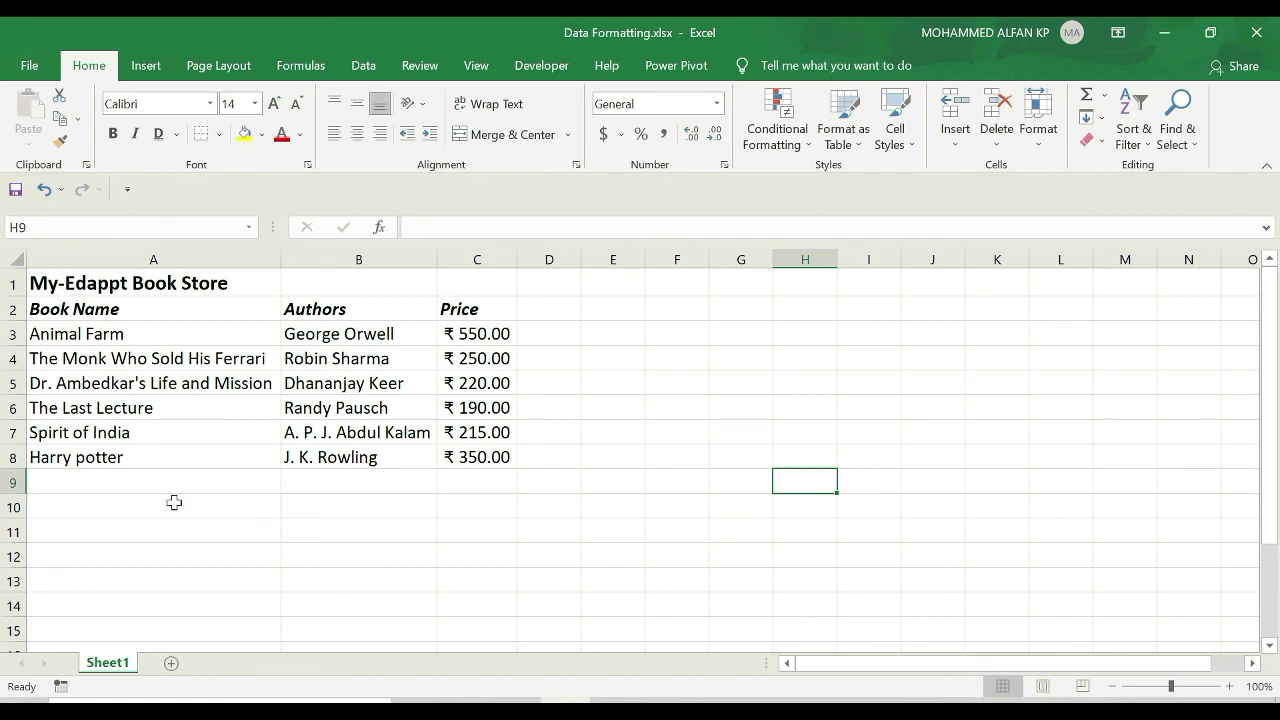